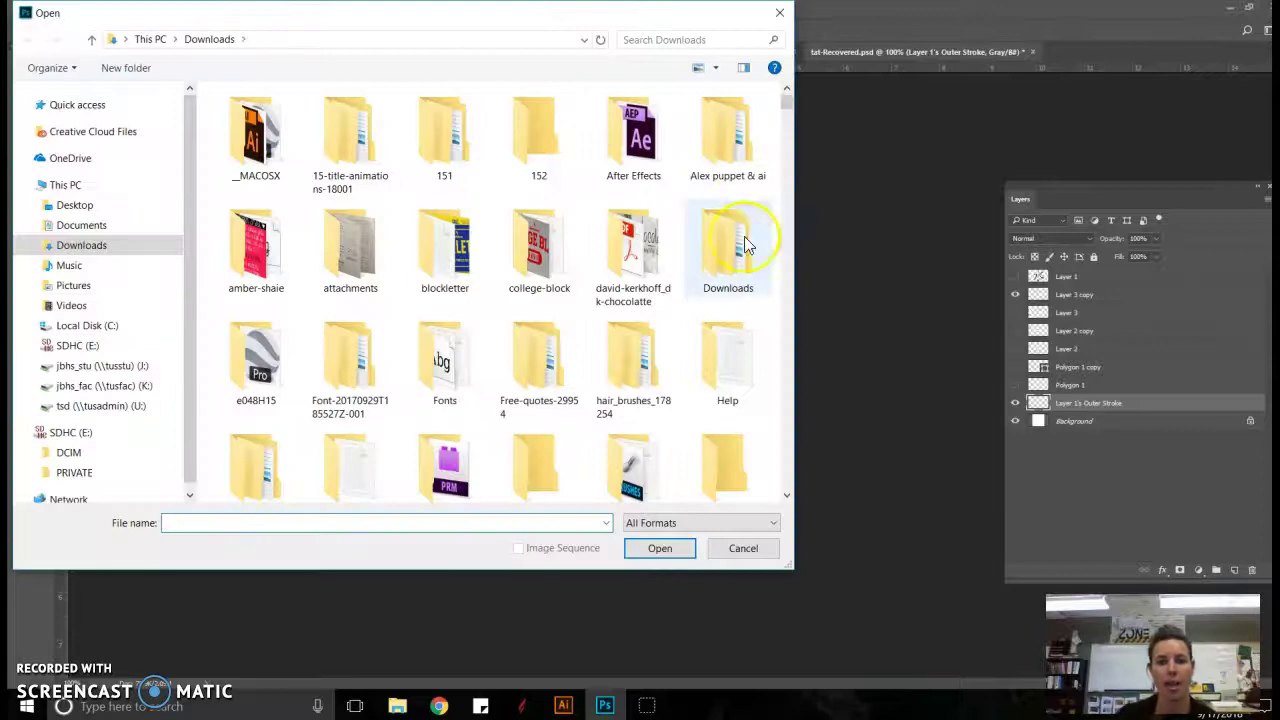
Open the image railway_by_sed_rah_stock.jpg from the Downloads folder
{"action": "left_click_drag", "start_coordinate": [791, 99], "coordinate": [797, 331]}
{"action": "scroll", "coordinate": [719, 313], "scroll_direction": "down", "scroll_amount": 5}
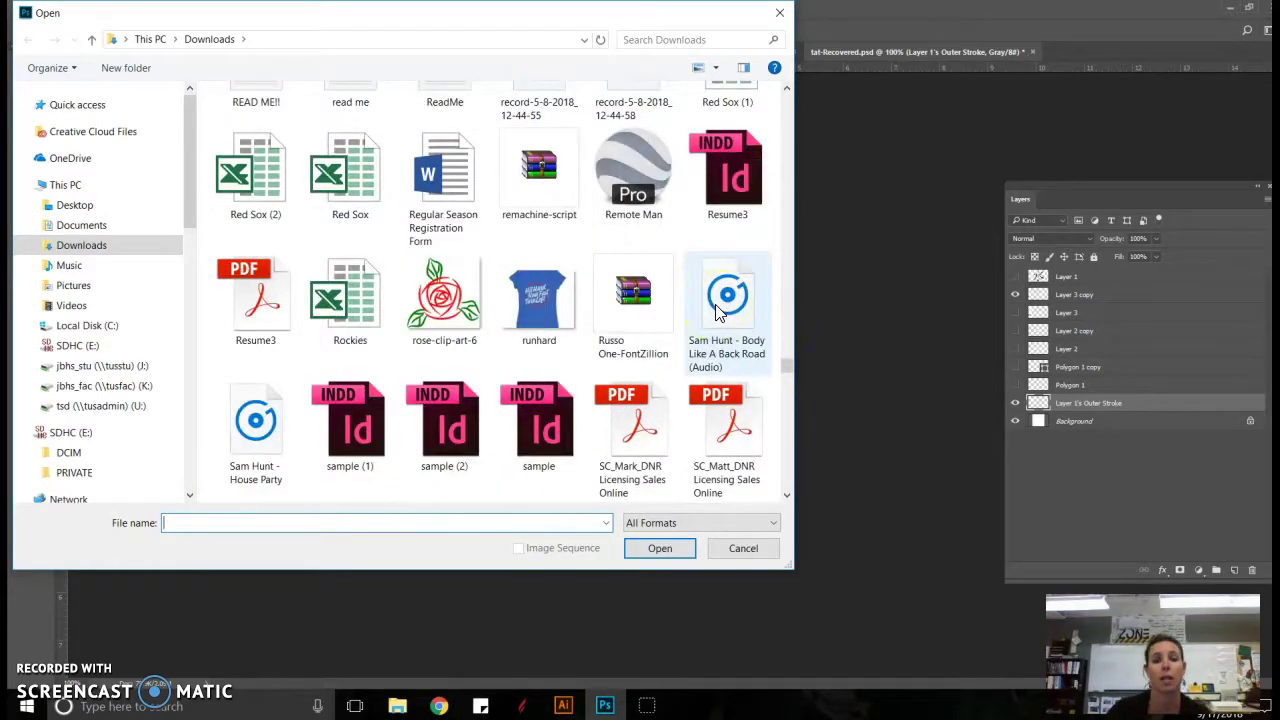
{"action": "scroll", "coordinate": [719, 313], "scroll_direction": "up", "scroll_amount": 3}
{"action": "scroll", "coordinate": [630, 250], "scroll_direction": "up", "scroll_amount": 3}
{"action": "left_click", "coordinate": [628, 347]}
{"action": "double_click", "coordinate": [628, 347]}
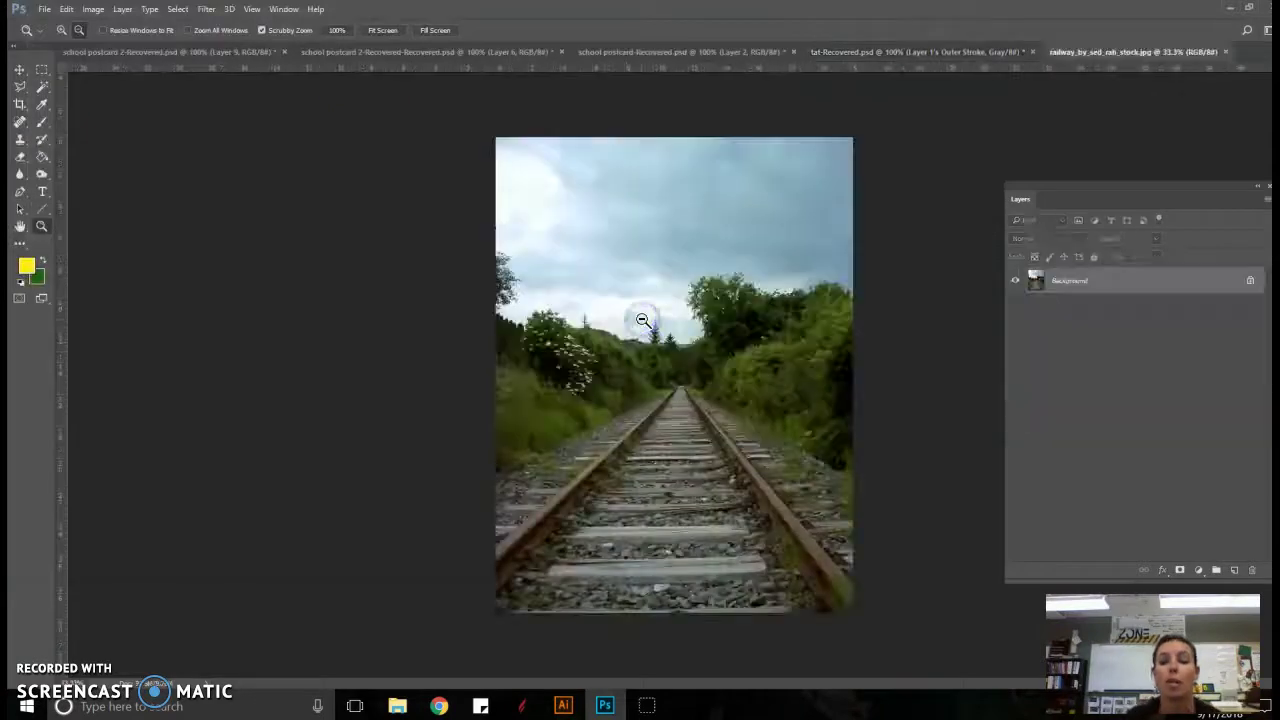
{"action": "left_click", "coordinate": [509, 366]}
{"action": "left_click", "coordinate": [822, 338]}
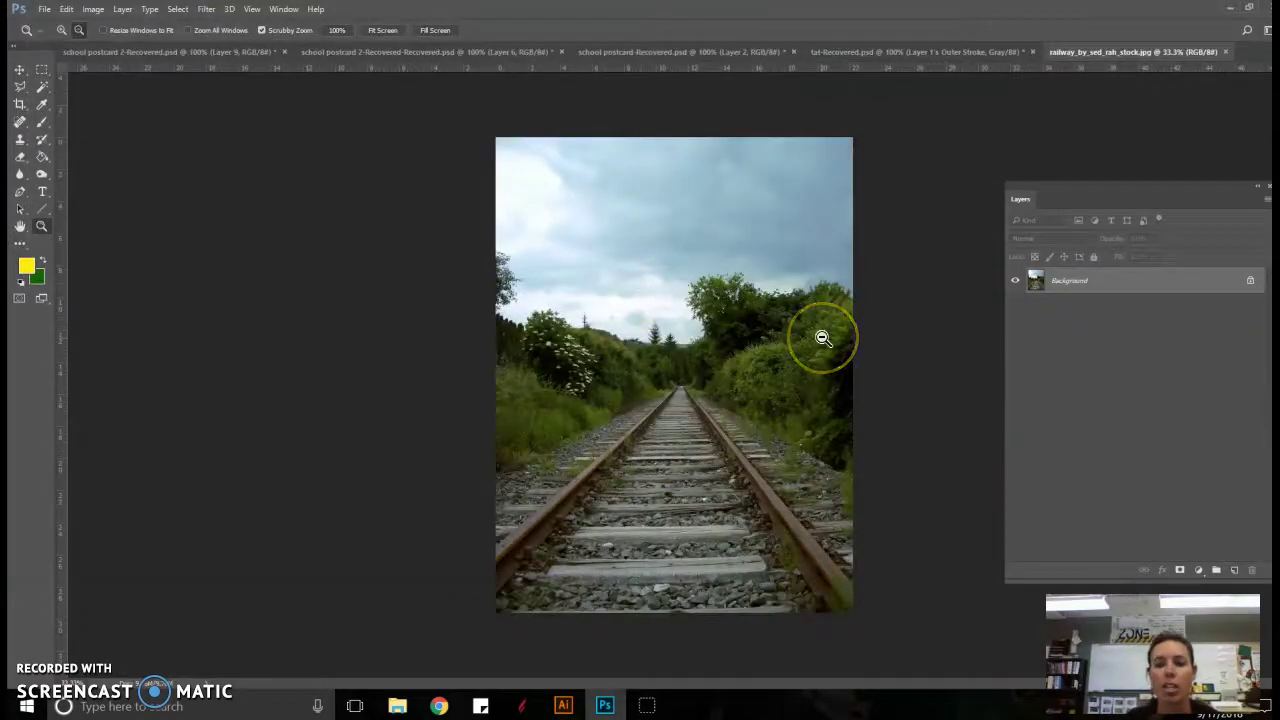
{"action": "left_click", "coordinate": [845, 303]}
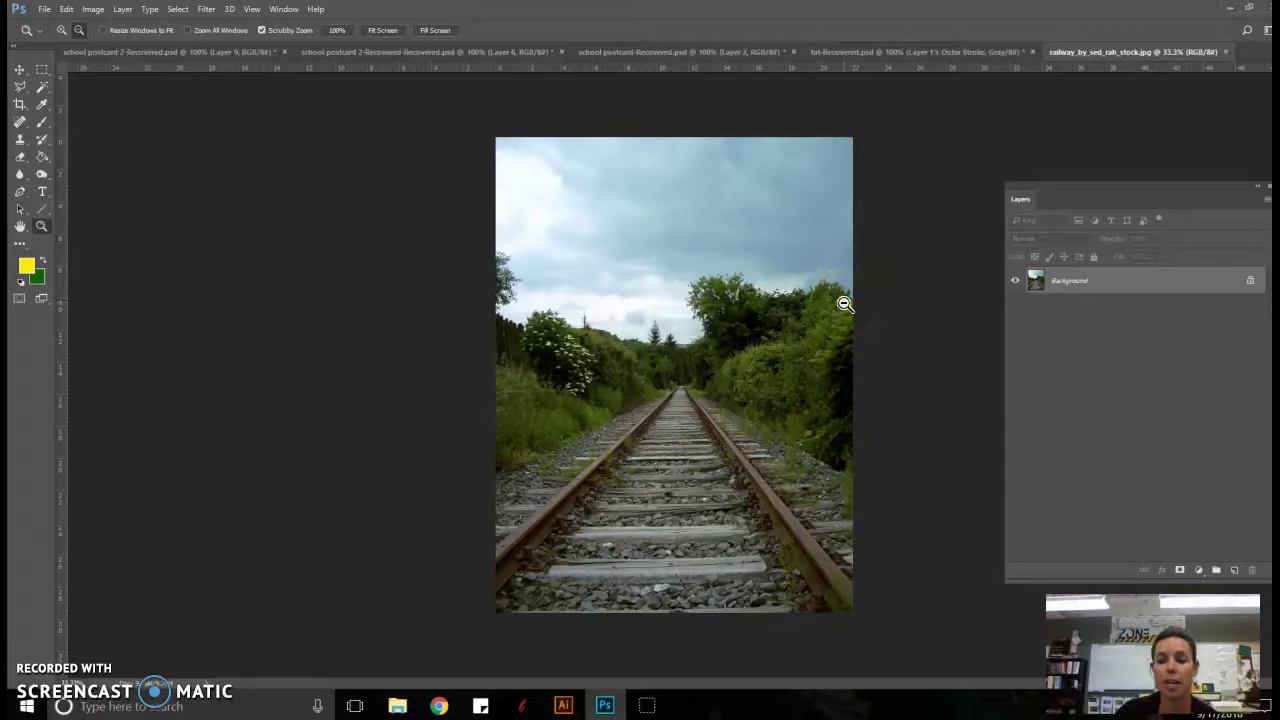
{"action": "left_click", "coordinate": [865, 290]}
{"action": "left_click", "coordinate": [867, 228]}
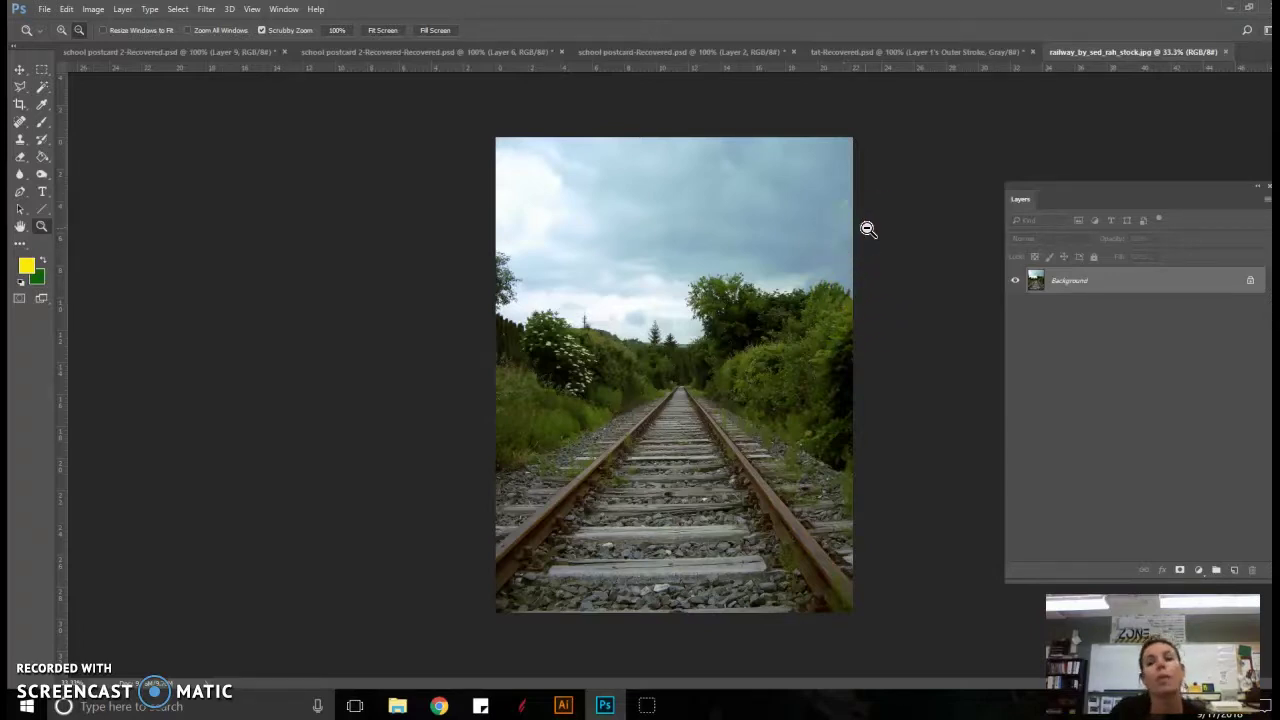
{"action": "left_click", "coordinate": [867, 228]}
{"action": "left_click", "coordinate": [373, 205]}
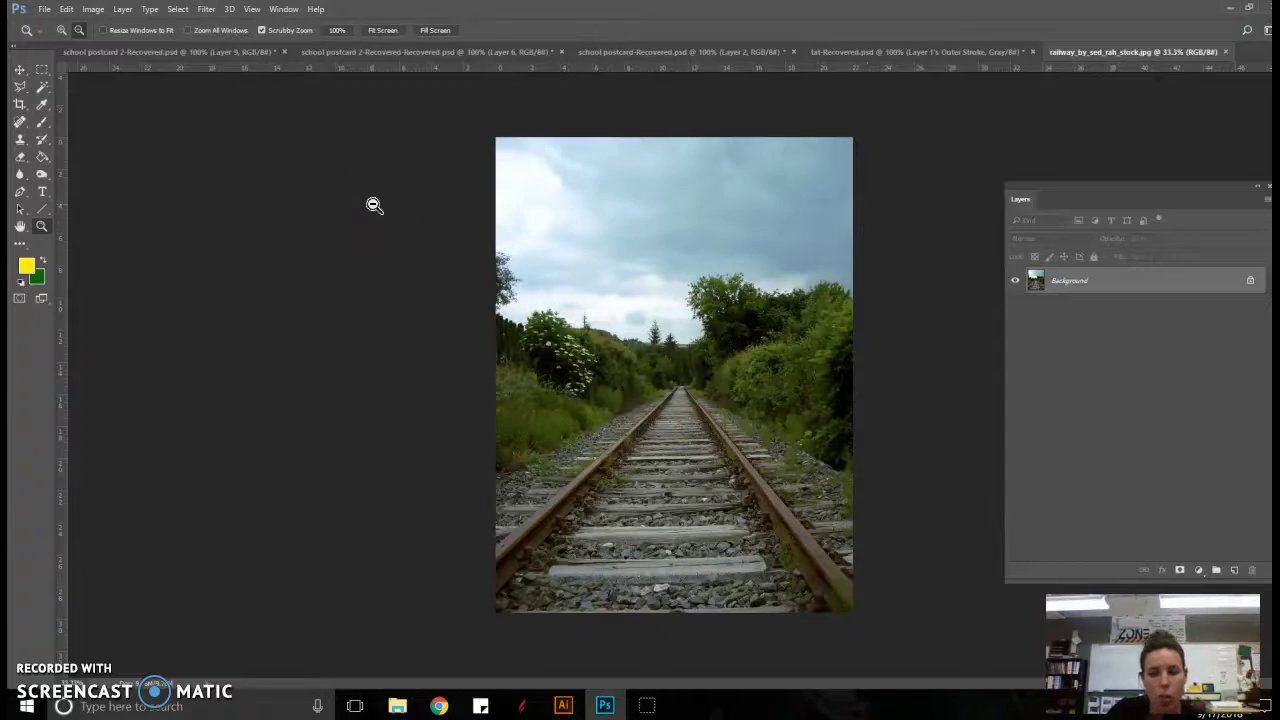
Examine the leafy edges of the tree against the sky up close, then return to an overview of the photo
{"action": "left_click", "coordinate": [708, 294]}
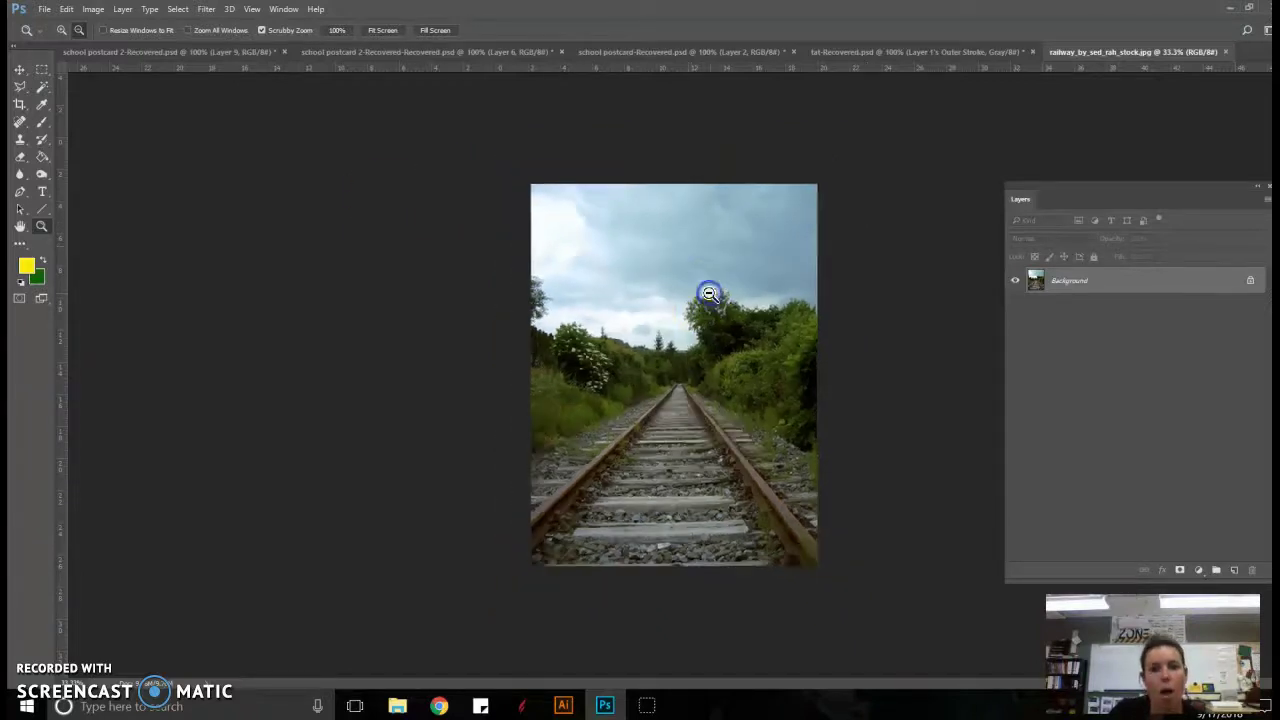
{"action": "left_click", "coordinate": [61, 30]}
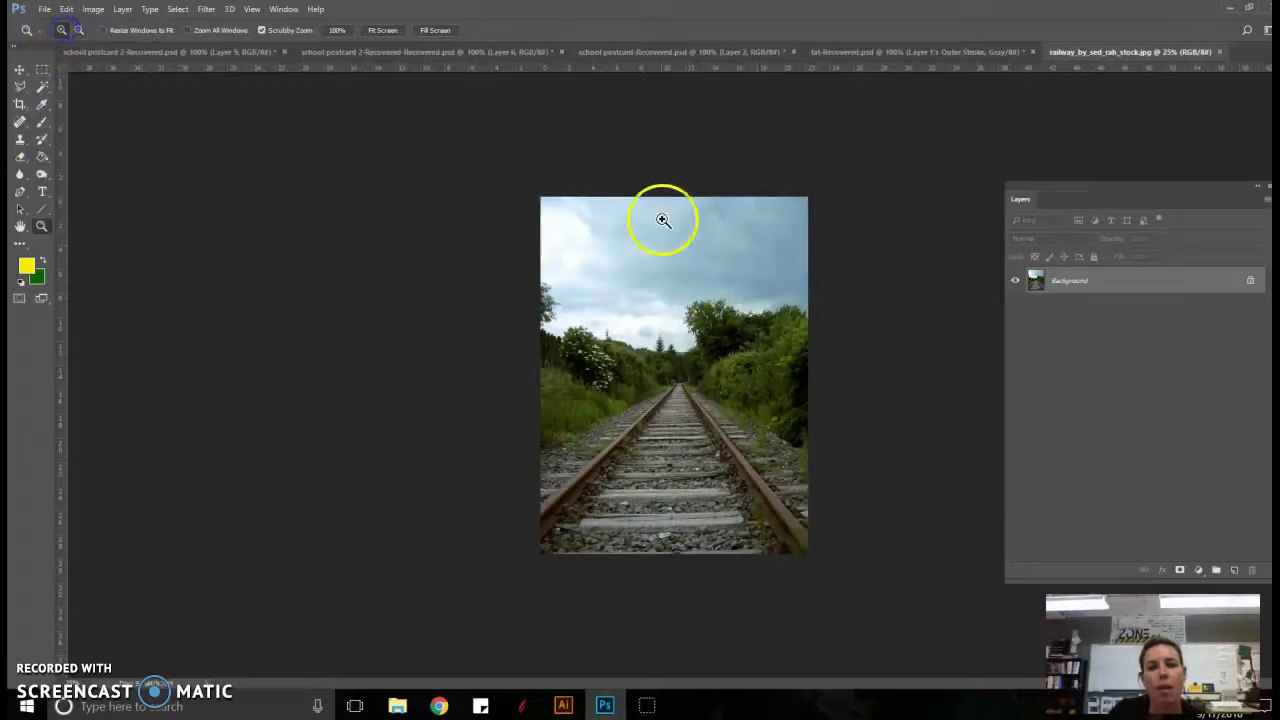
{"action": "left_click", "coordinate": [733, 323]}
{"action": "left_click_drag", "start_coordinate": [733, 323], "coordinate": [751, 289]}
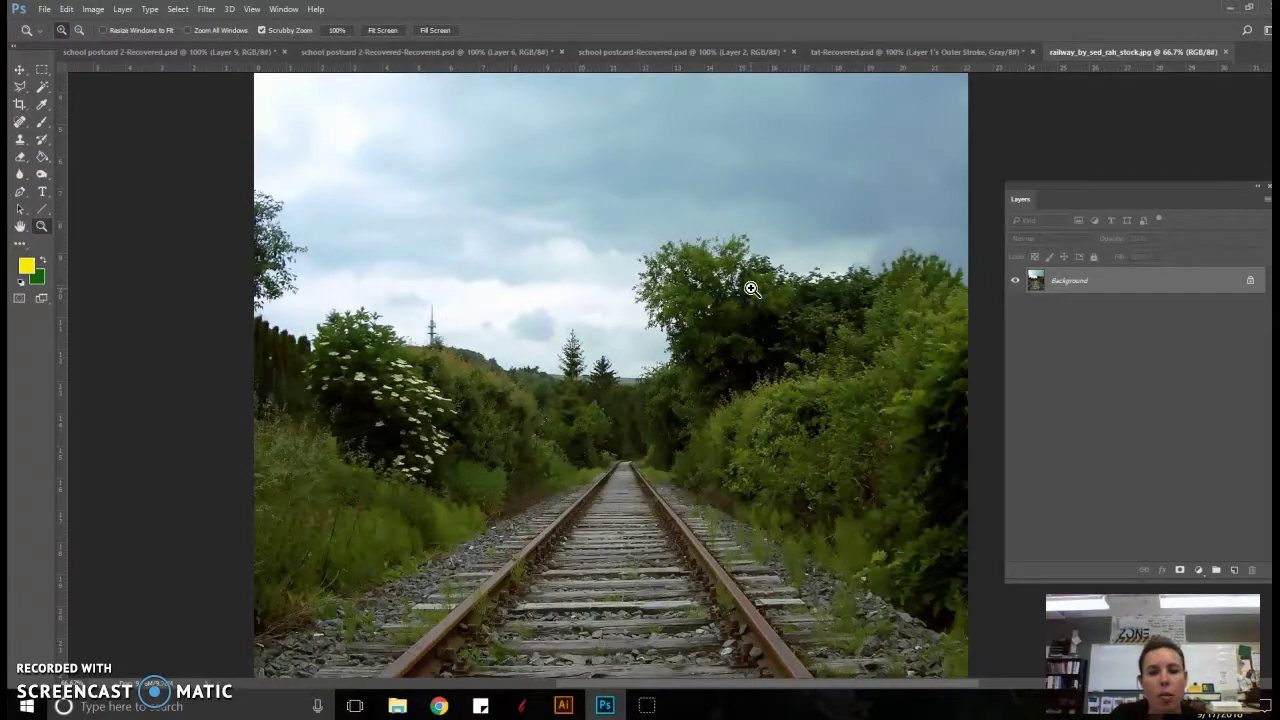
{"action": "left_click", "coordinate": [751, 289]}
{"action": "left_click", "coordinate": [722, 288]}
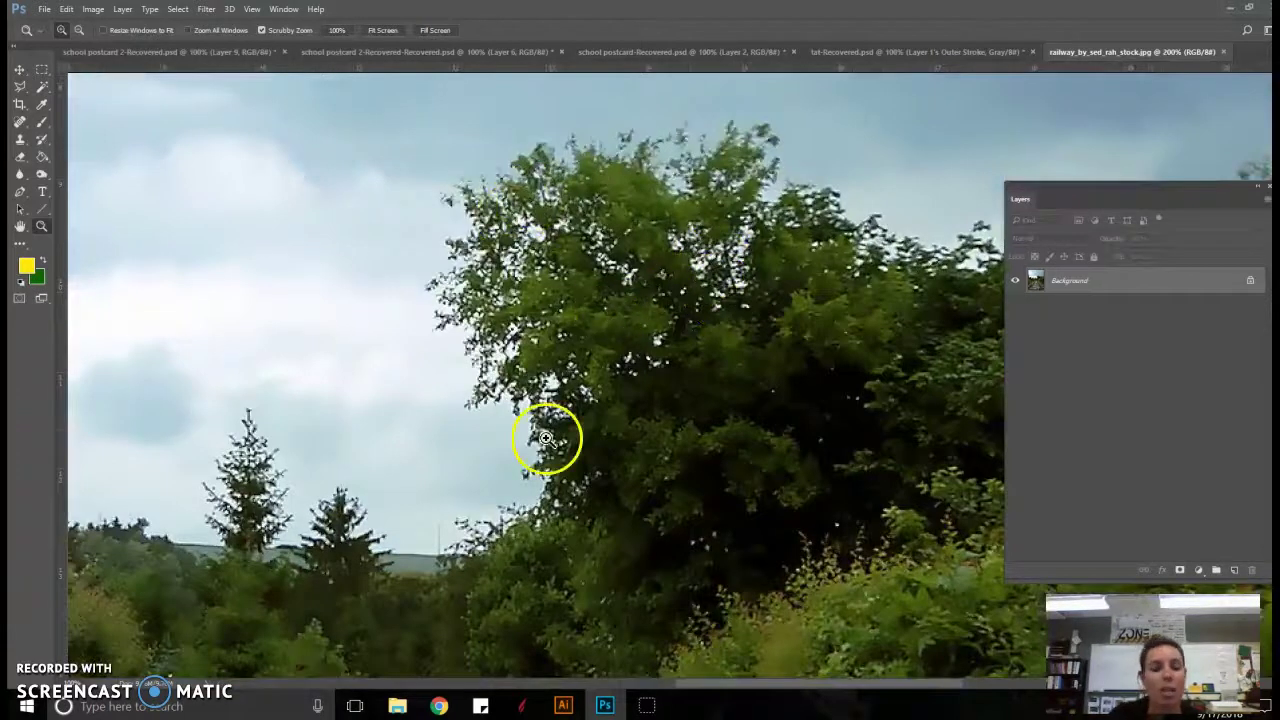
{"action": "left_click", "coordinate": [79, 30]}
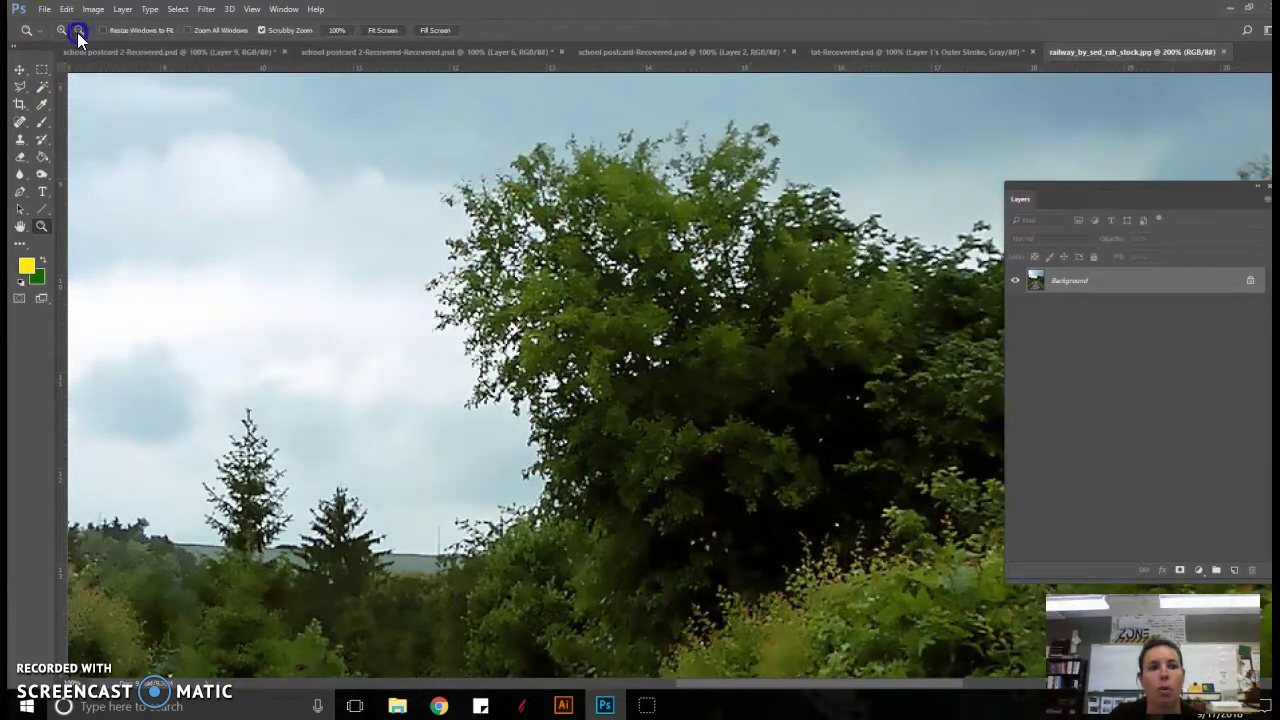
{"action": "left_click", "coordinate": [703, 291]}
{"action": "left_click", "coordinate": [703, 286]}
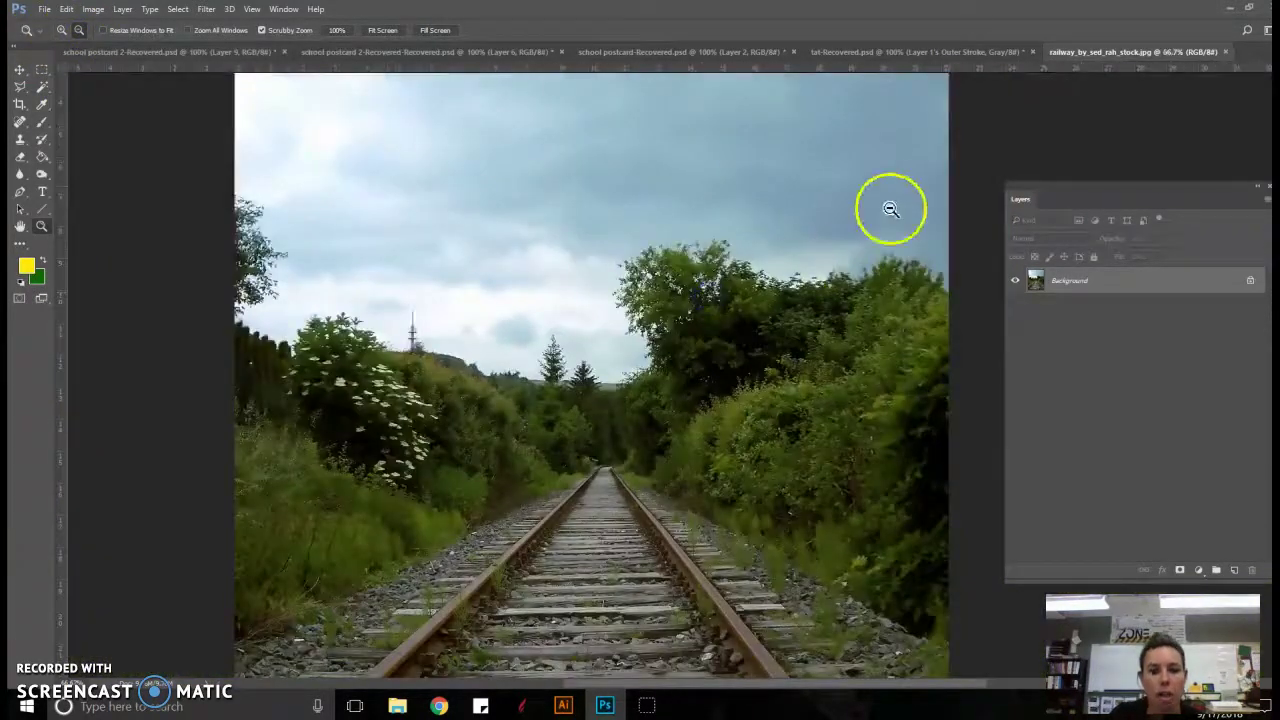
{"action": "left_click", "coordinate": [832, 328]}
{"action": "scroll", "coordinate": [843, 303], "scroll_direction": "up", "scroll_amount": 1}
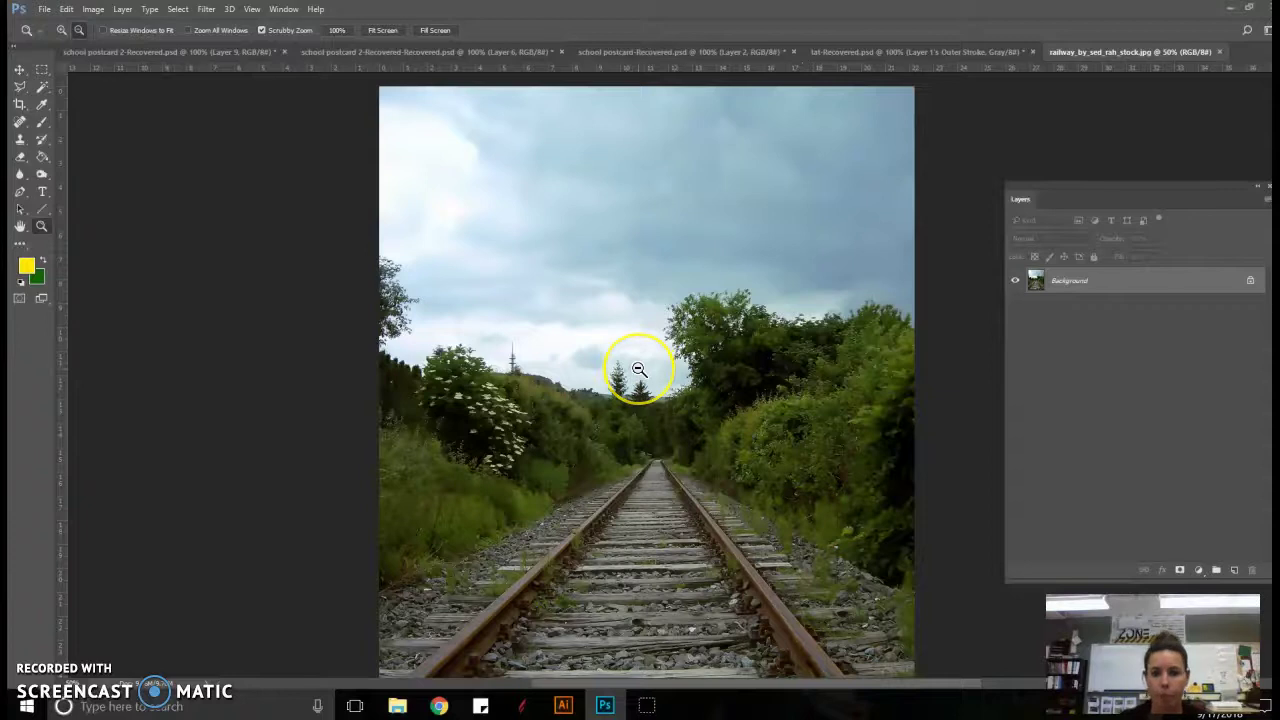
Display the image's channels, hide Red and Green so only Blue shows, and keep the channel list clear of the photo
{"action": "left_click", "coordinate": [290, 10]}
{"action": "left_click", "coordinate": [352, 172]}
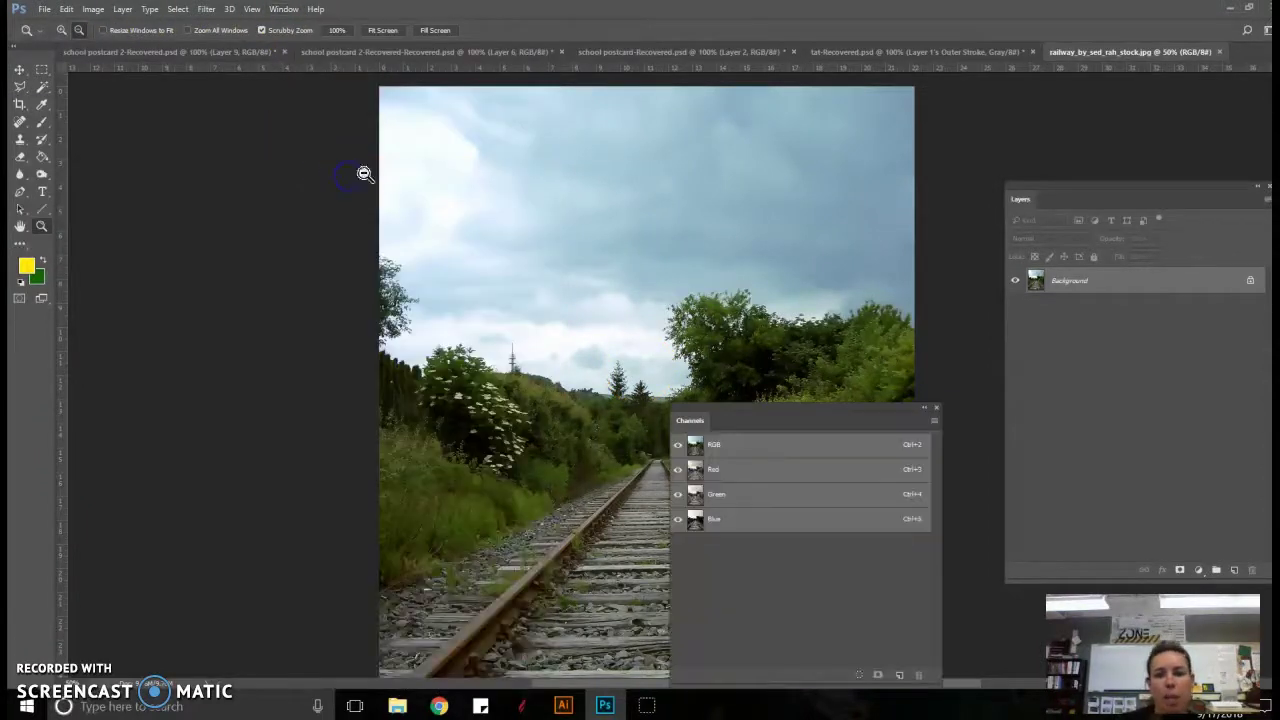
{"action": "left_click", "coordinate": [678, 469]}
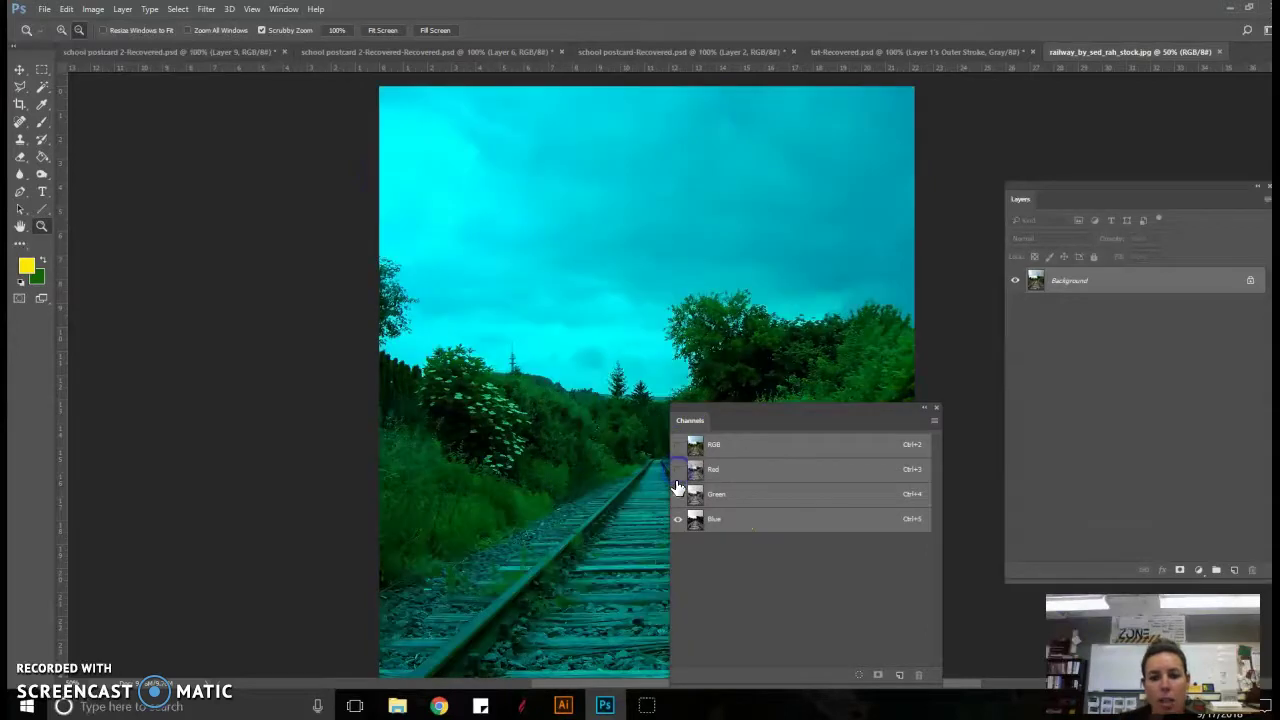
{"action": "left_click", "coordinate": [678, 494]}
{"action": "left_click_drag", "start_coordinate": [773, 406], "coordinate": [170, 284]}
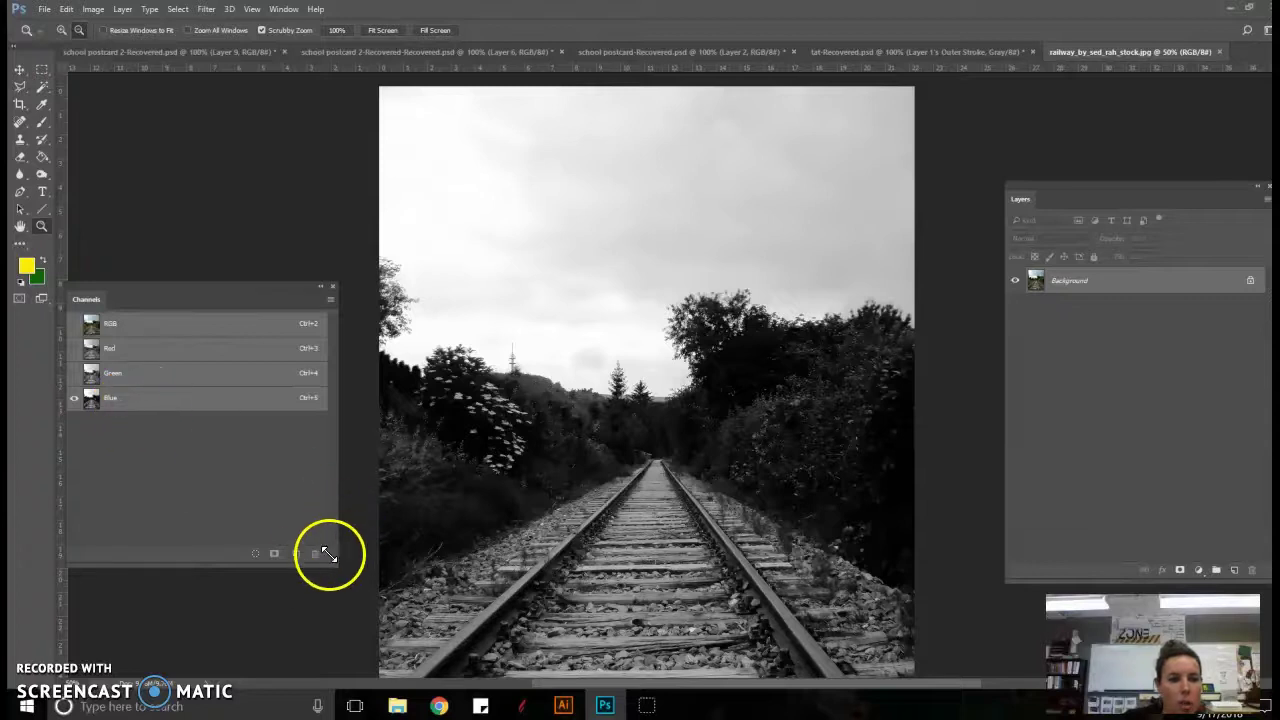
{"action": "left_click", "coordinate": [296, 555]}
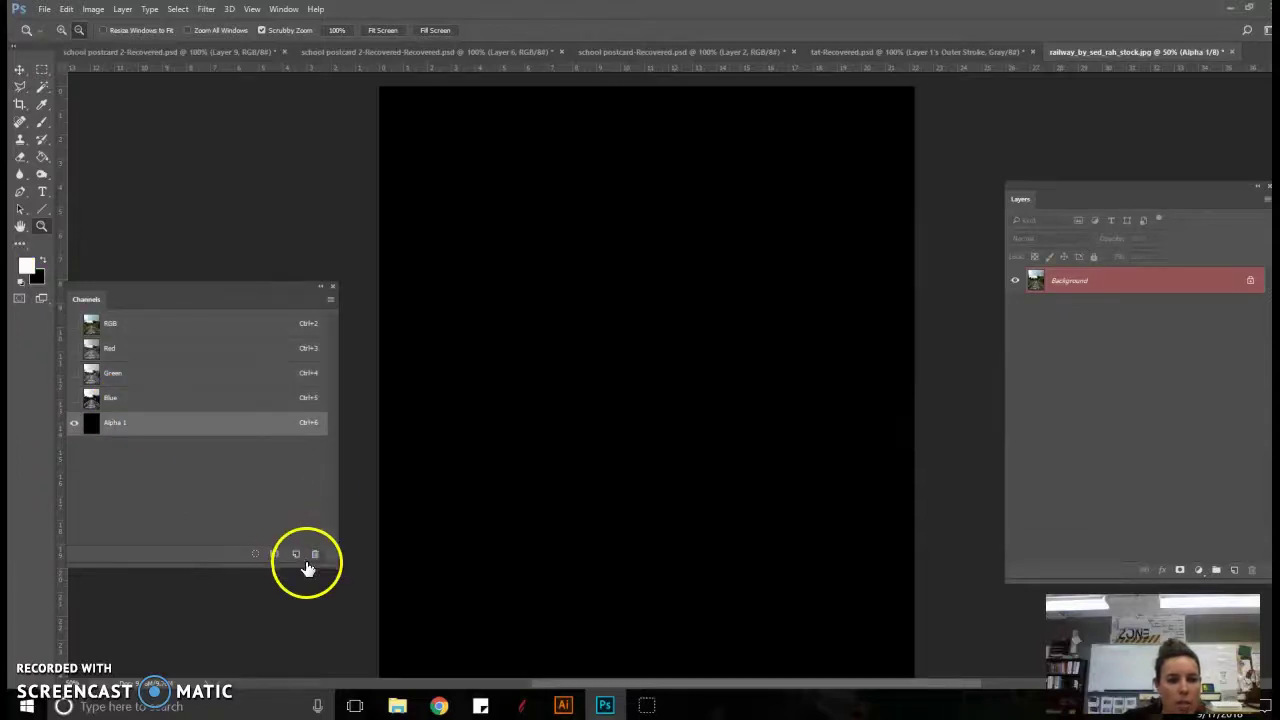
{"action": "left_click", "coordinate": [66, 9]}
{"action": "left_click", "coordinate": [100, 25]}
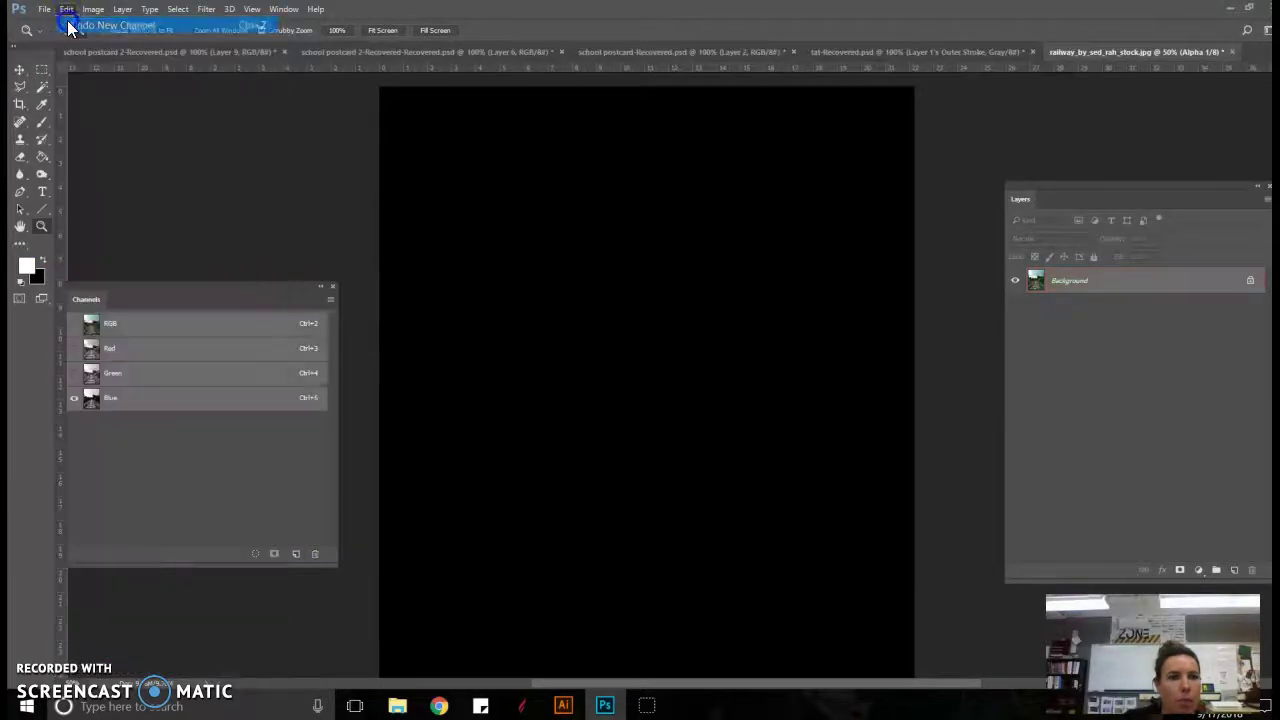
Duplicate the Blue channel
{"action": "left_click", "coordinate": [118, 398]}
{"action": "left_click_drag", "start_coordinate": [121, 402], "coordinate": [296, 554]}
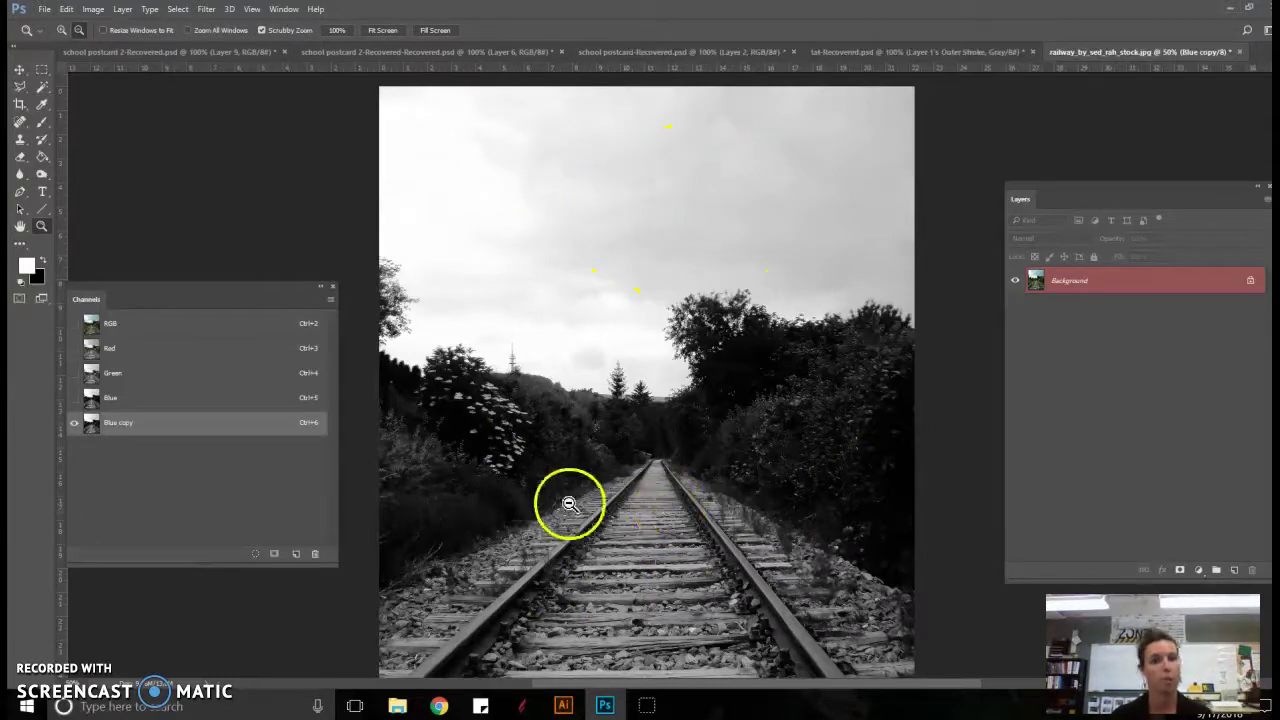
Start a Levels adjustment on the Blue copy channel and roughly set its input levels to about 89, 1.05 and 220
{"action": "left_click", "coordinate": [92, 10]}
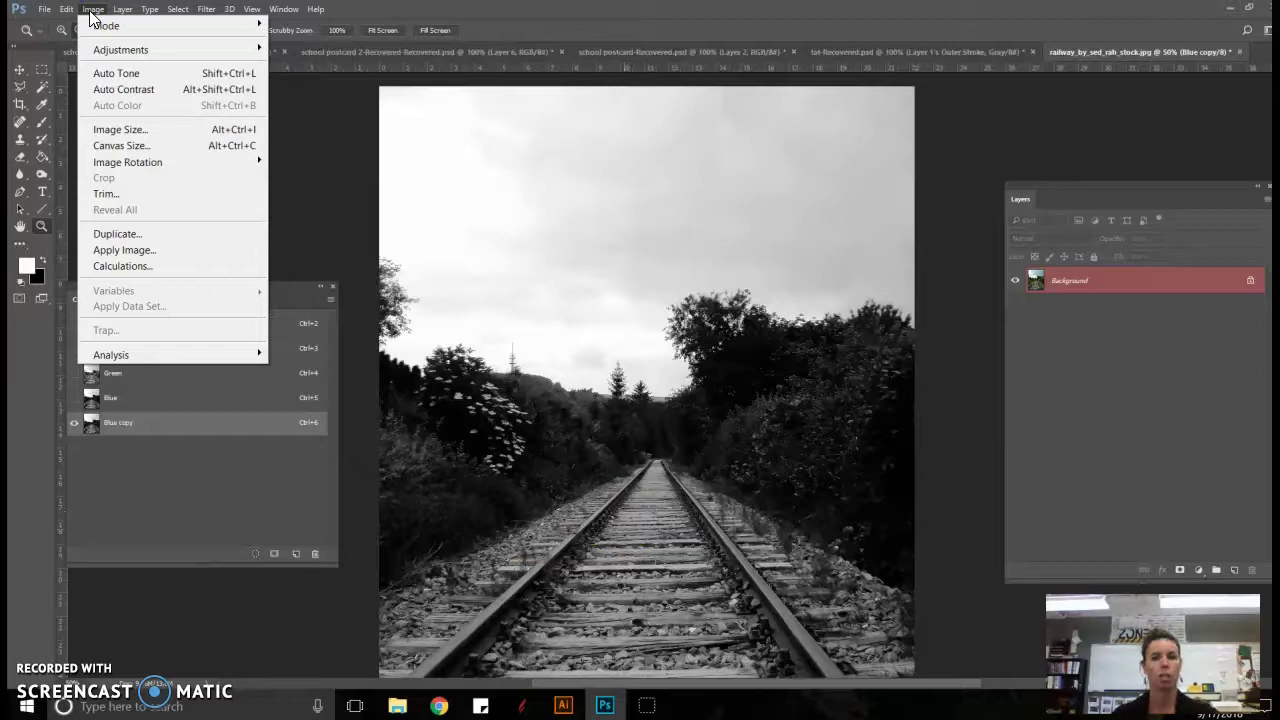
{"action": "left_click", "coordinate": [100, 48]}
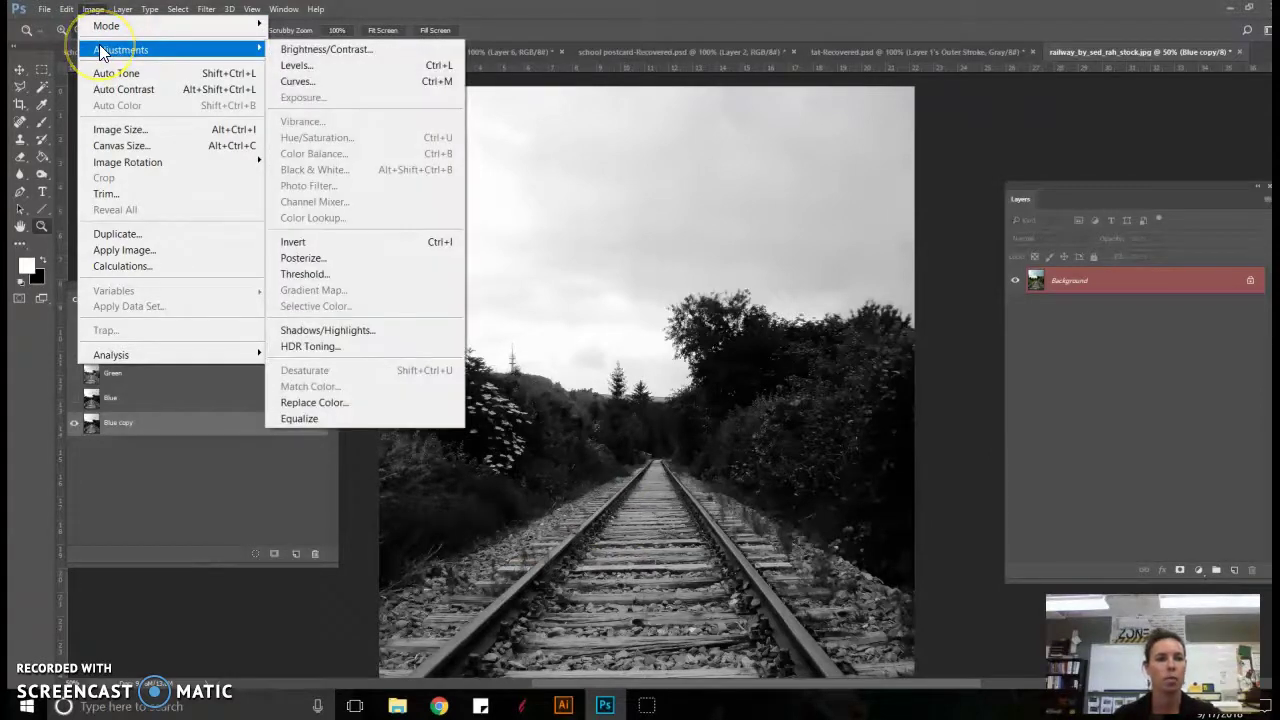
{"action": "left_click", "coordinate": [291, 66]}
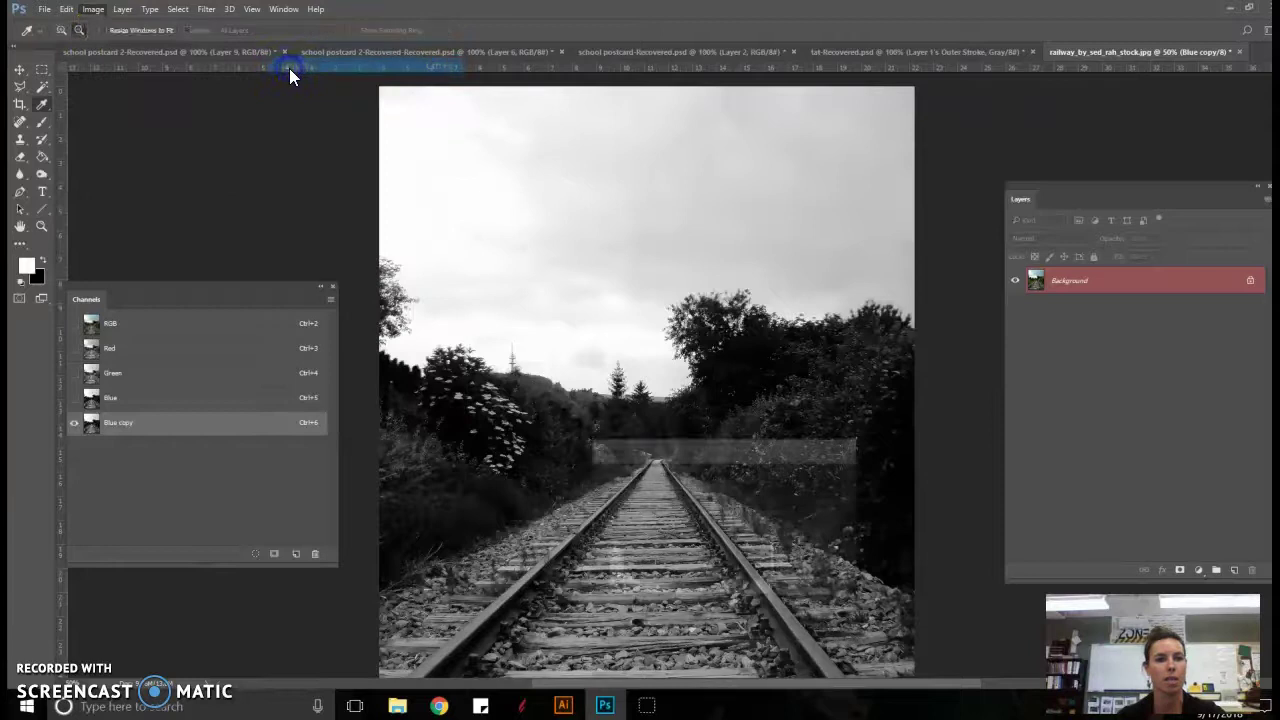
{"action": "left_click_drag", "start_coordinate": [689, 449], "coordinate": [169, 130]}
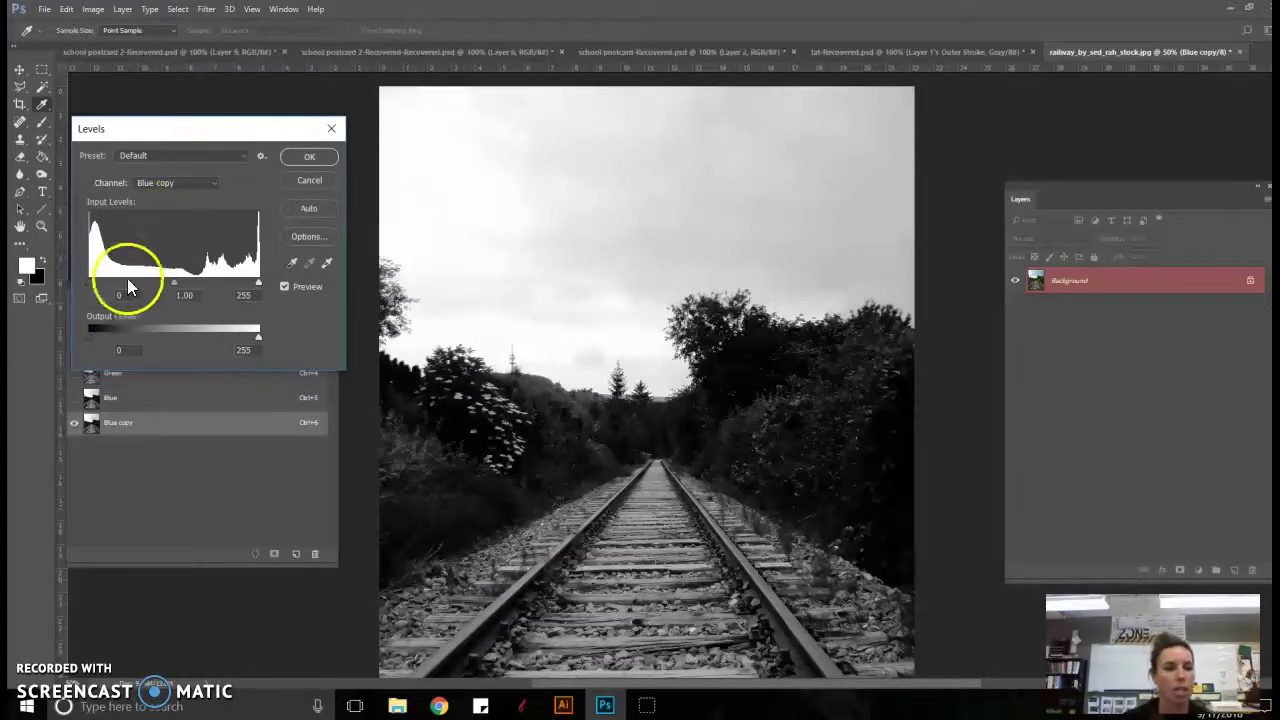
{"action": "left_click_drag", "start_coordinate": [176, 283], "coordinate": [203, 278]}
{"action": "left_click_drag", "start_coordinate": [89, 285], "coordinate": [148, 281]}
{"action": "left_click_drag", "start_coordinate": [258, 283], "coordinate": [190, 282]}
Set the Levels inputs to 82 for shadows, 0.9 for midtones and 170 for highlights, and apply the adjustment
{"action": "left_click", "coordinate": [201, 296]}
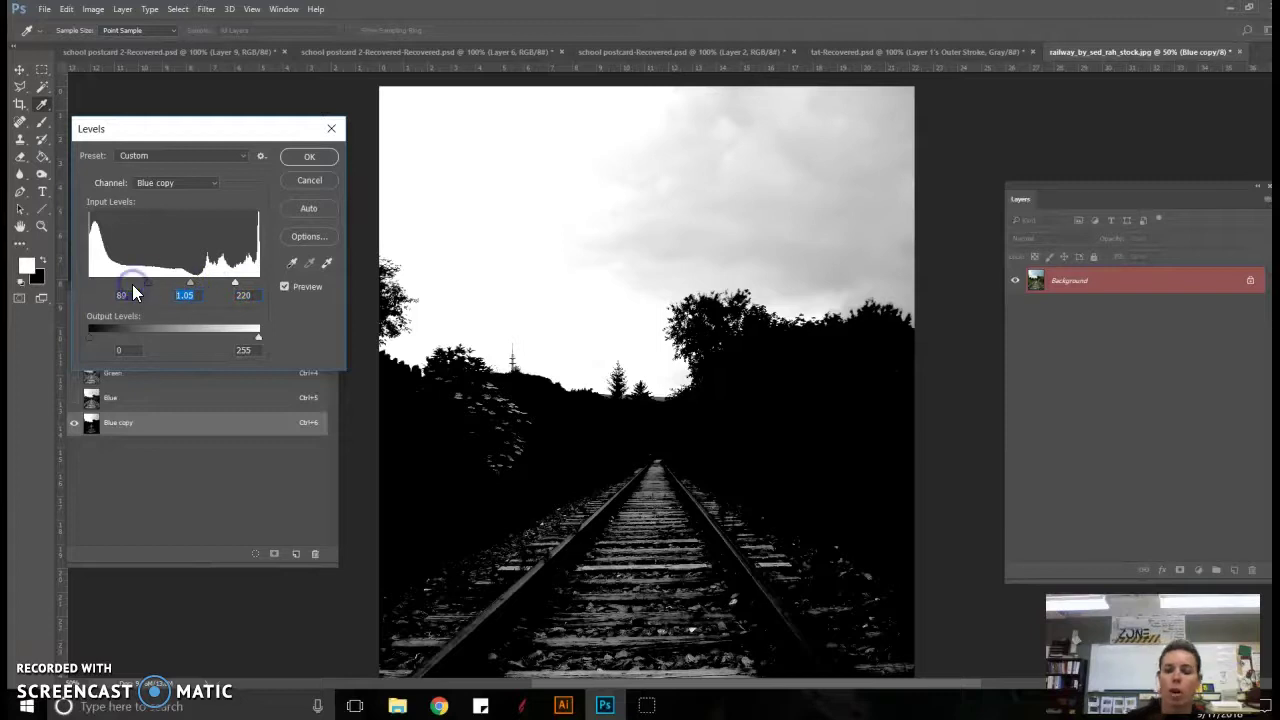
{"action": "type", "text": ".9"}
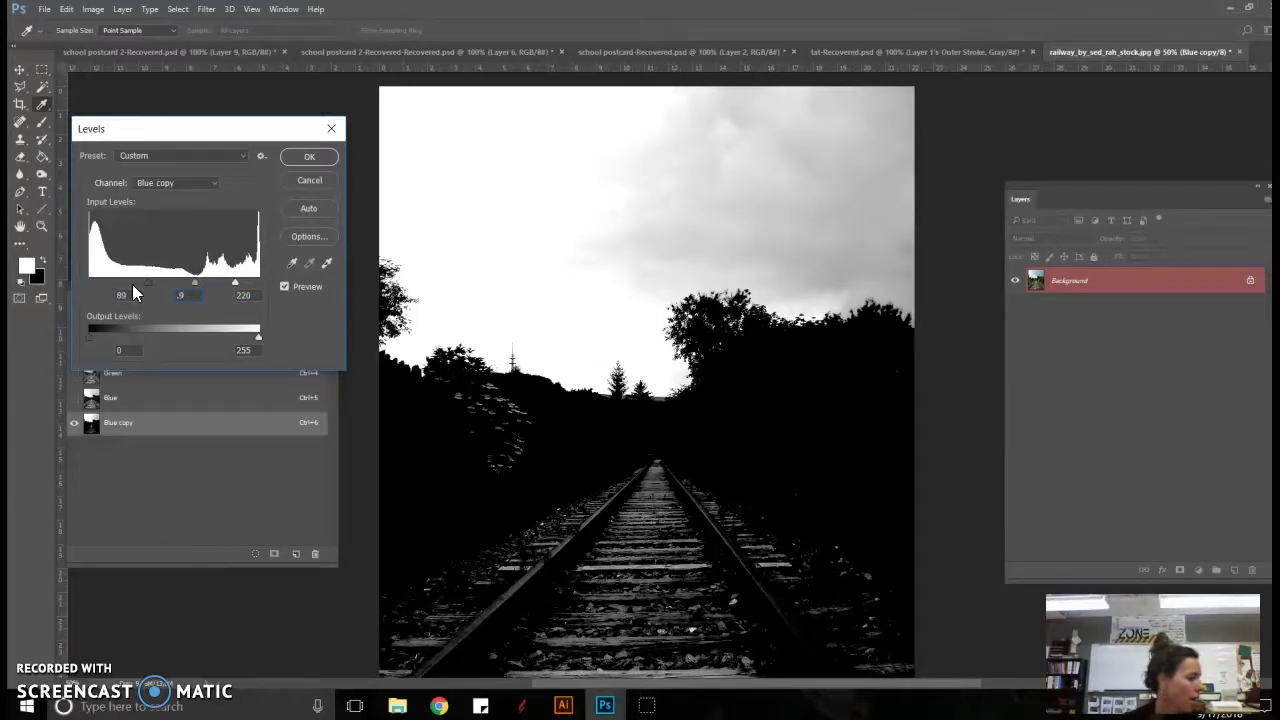
{"action": "left_click", "coordinate": [200, 292]}
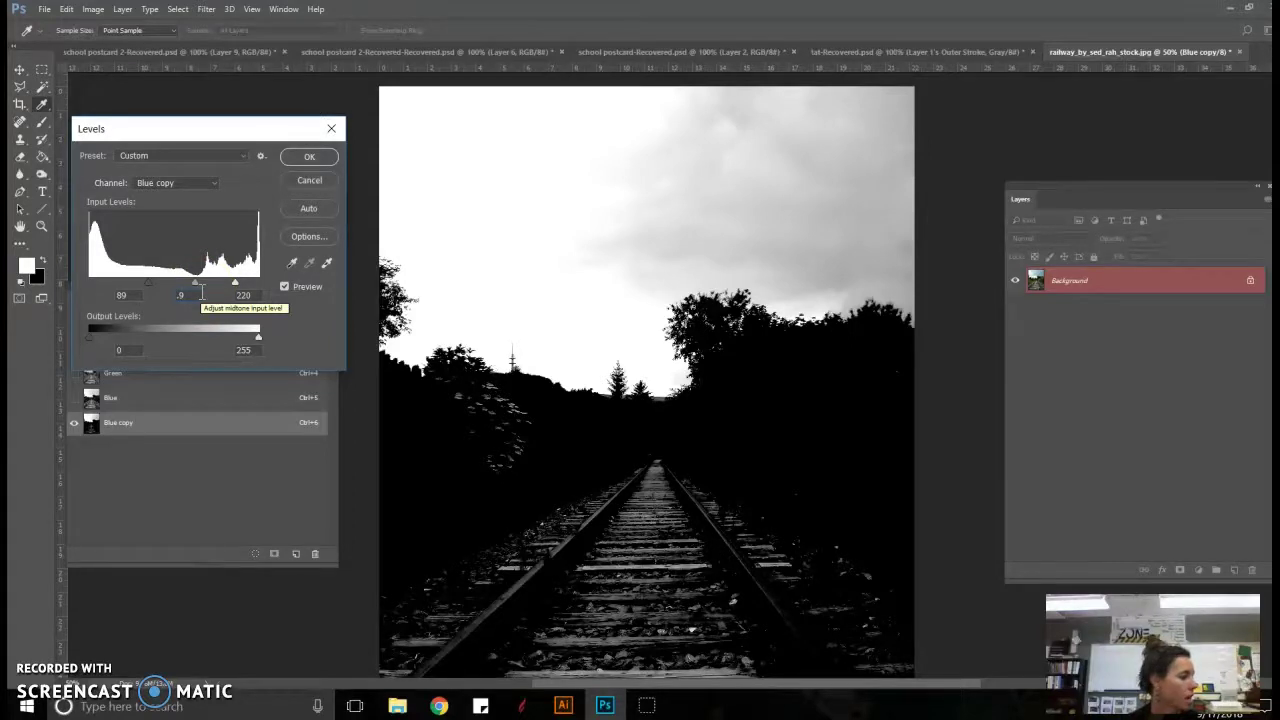
{"action": "left_click", "coordinate": [122, 295]}
{"action": "type", "text": "82"}
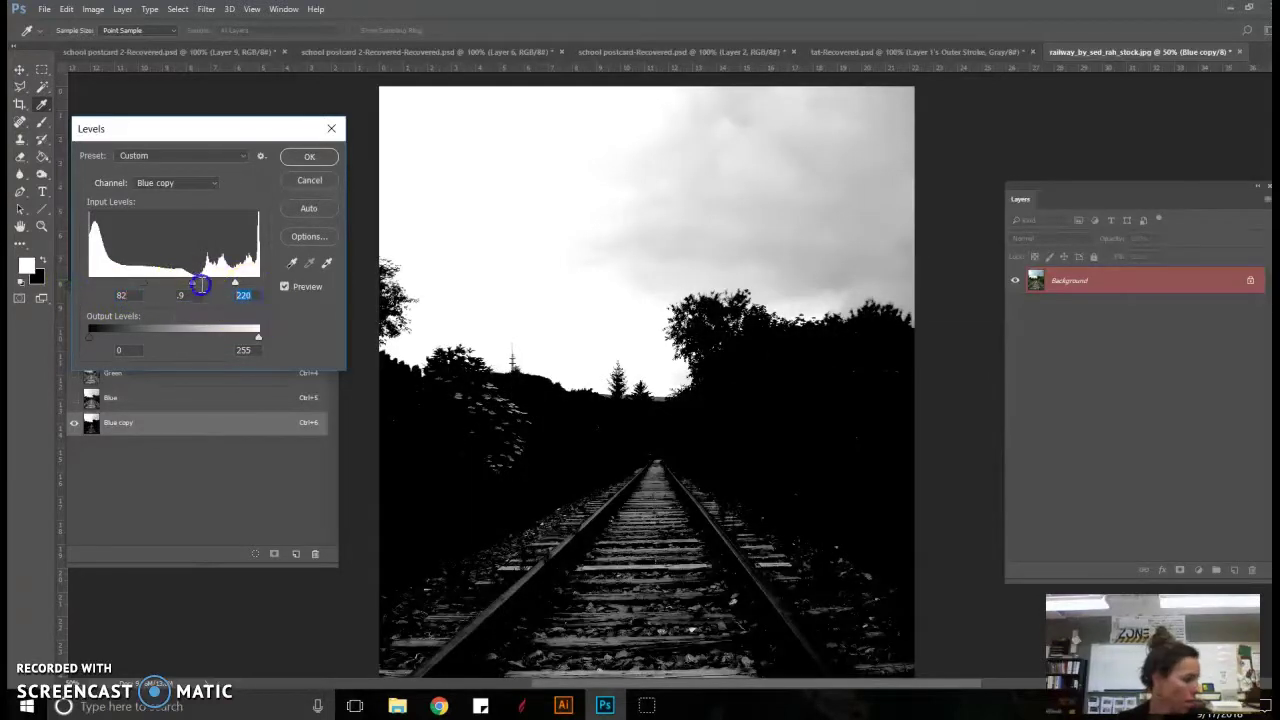
{"action": "type", "text": "170"}
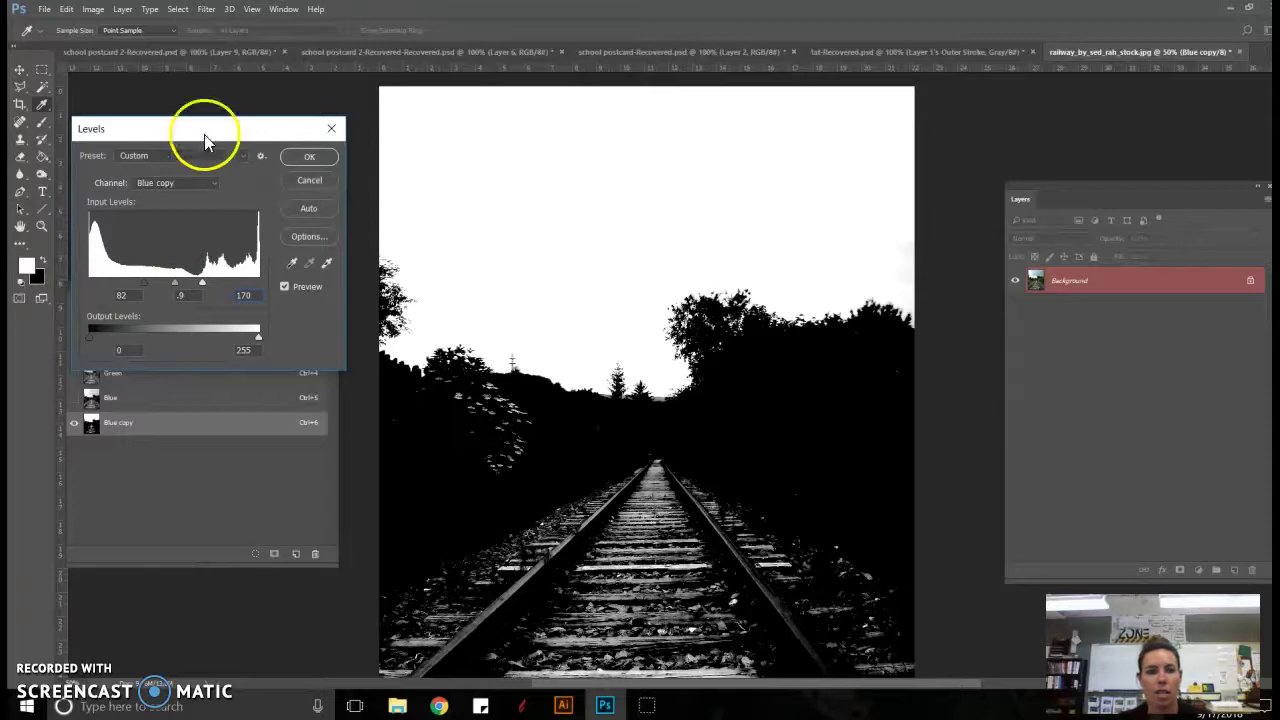
{"action": "left_click", "coordinate": [296, 157]}
{"action": "key", "text": "z"}
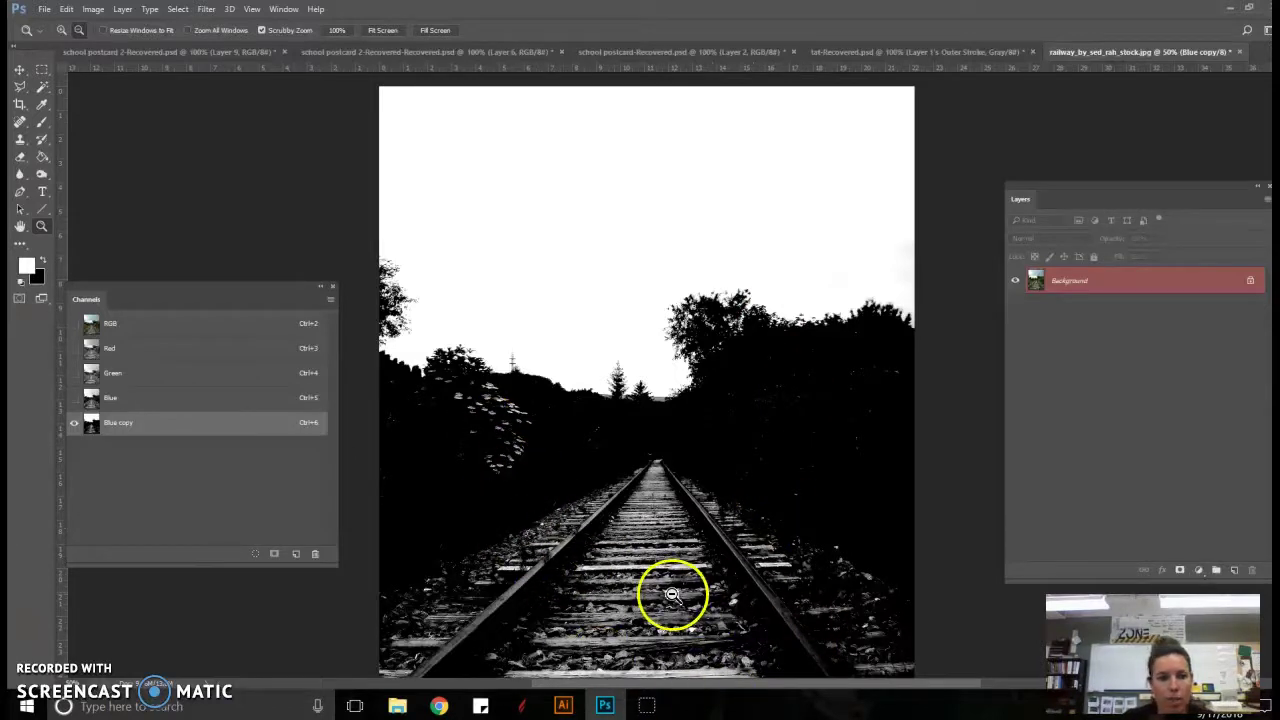
Paint black with the Brush over the light areas along the left side and bottom of the railway in the Blue copy channel
{"action": "left_click", "coordinate": [43, 260]}
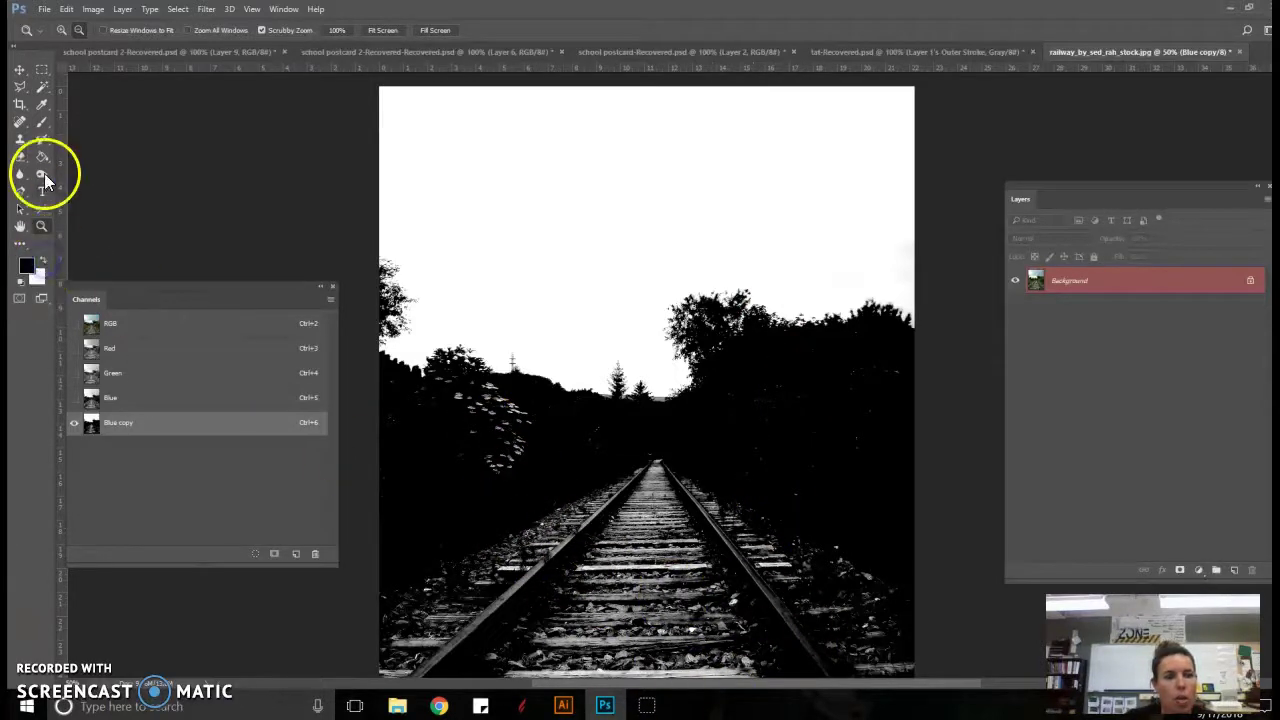
{"action": "left_click", "coordinate": [41, 121]}
{"action": "left_click_drag", "start_coordinate": [440, 400], "coordinate": [420, 420]}
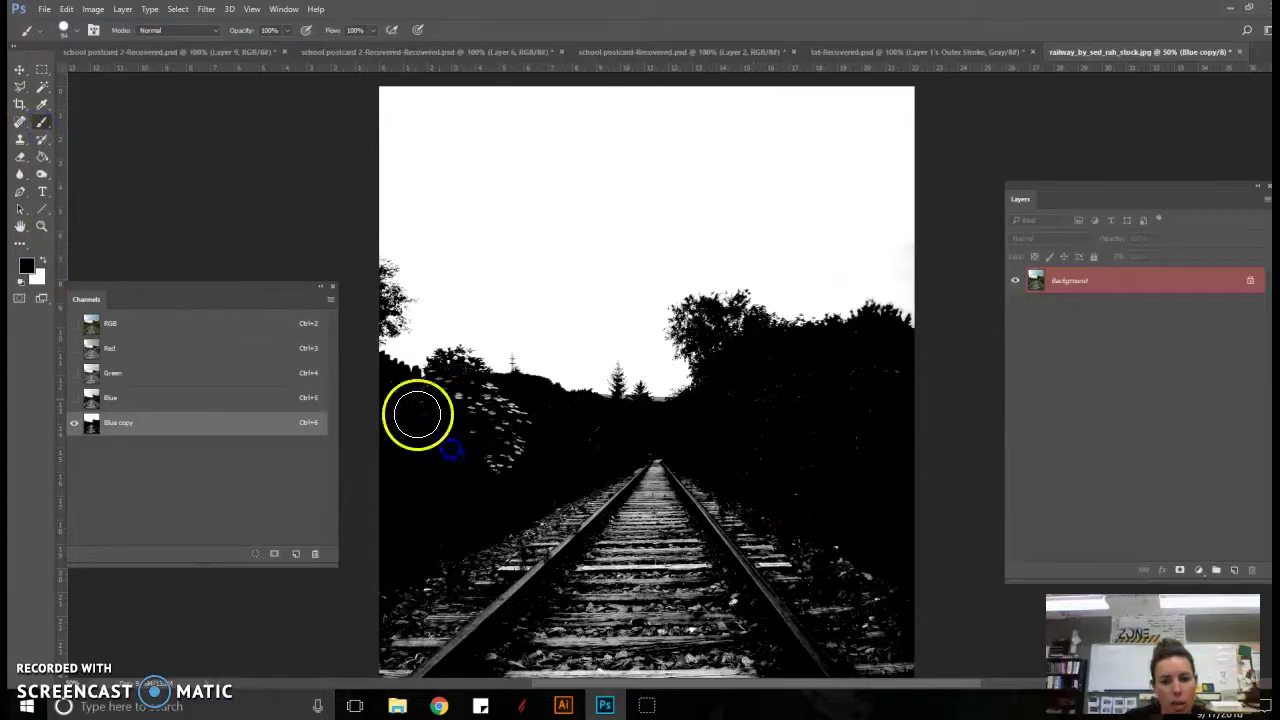
{"action": "left_click", "coordinate": [383, 391]}
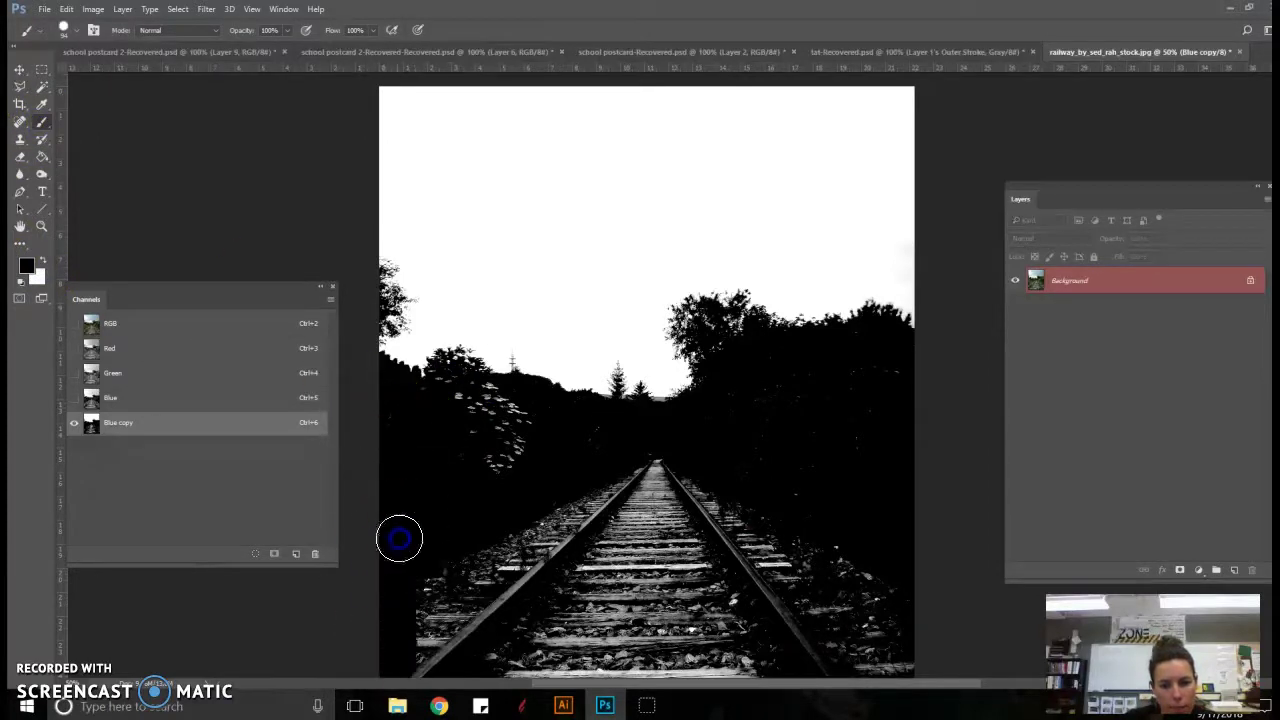
{"action": "scroll", "coordinate": [499, 620], "scroll_direction": "down", "scroll_amount": 2}
{"action": "scroll", "coordinate": [499, 620], "scroll_direction": "down", "scroll_amount": 5}
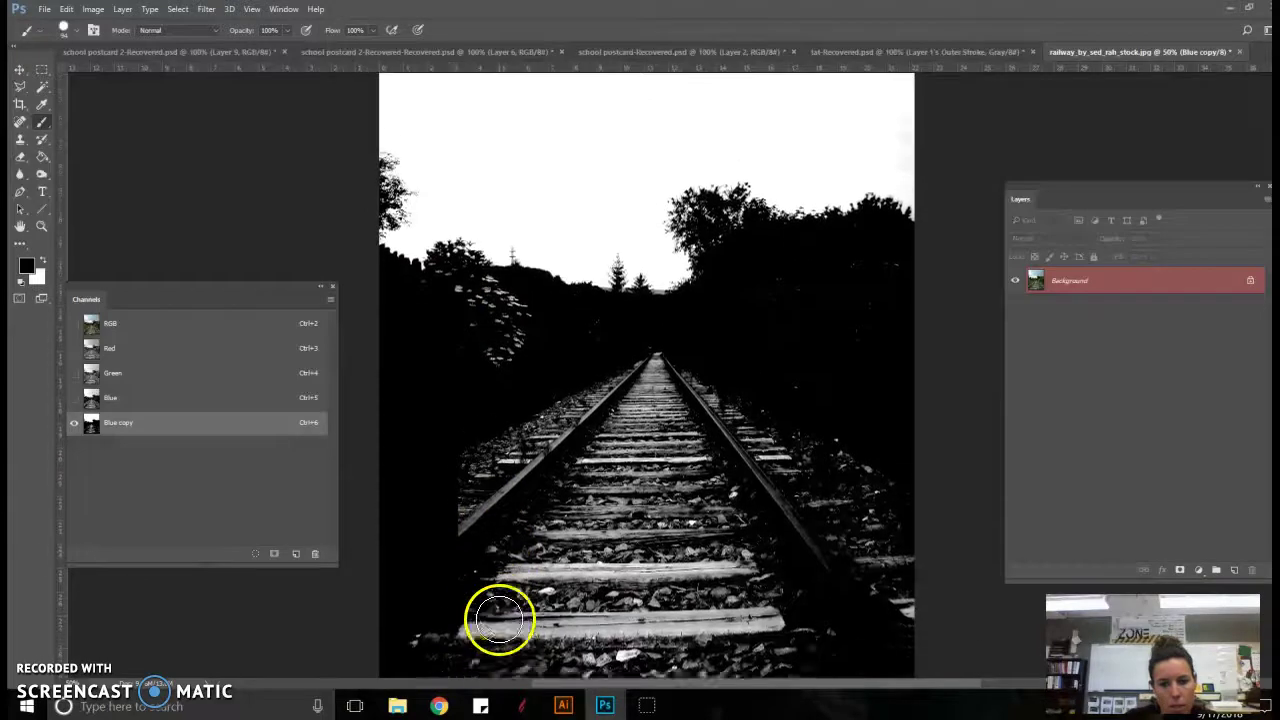
{"action": "left_click_drag", "start_coordinate": [415, 604], "coordinate": [900, 594]}
{"action": "mouse_move", "coordinate": [780, 548]}
{"action": "left_mouse_down"}
{"action": "mouse_move", "coordinate": [551, 557]}
{"action": "mouse_move", "coordinate": [465, 540]}
{"action": "left_mouse_up"}
Enlarge the brush to about 200 px and paint the remaining tracks, gravel and bushes below the treeline solid black
{"action": "left_click", "coordinate": [69, 34]}
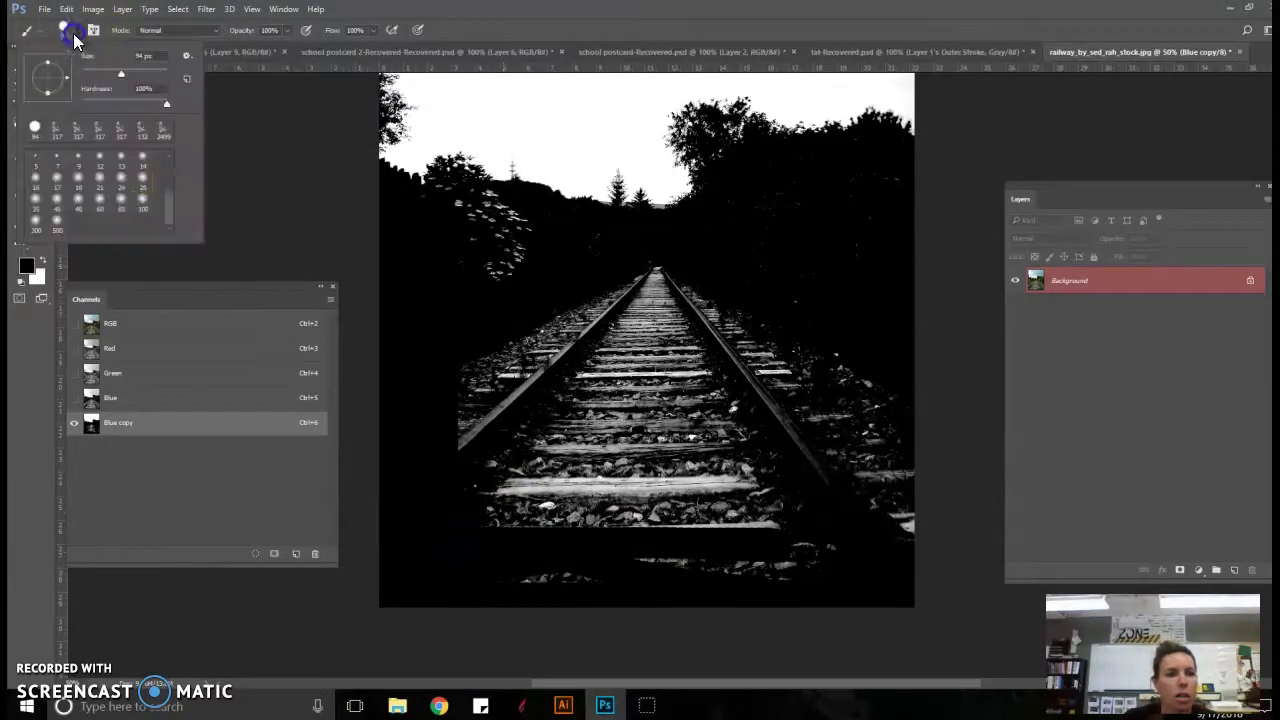
{"action": "left_click_drag", "start_coordinate": [149, 57], "coordinate": [134, 50]}
{"action": "left_click", "coordinate": [480, 548]}
{"action": "mouse_move", "coordinate": [480, 548]}
{"action": "left_mouse_down"}
{"action": "mouse_move", "coordinate": [450, 412]}
{"action": "mouse_move", "coordinate": [459, 370]}
{"action": "mouse_move", "coordinate": [674, 264]}
{"action": "mouse_move", "coordinate": [889, 406]}
{"action": "mouse_move", "coordinate": [888, 525]}
{"action": "mouse_move", "coordinate": [671, 570]}
{"action": "mouse_move", "coordinate": [443, 572]}
{"action": "mouse_move", "coordinate": [846, 506]}
{"action": "mouse_move", "coordinate": [666, 466]}
{"action": "mouse_move", "coordinate": [892, 447]}
{"action": "mouse_move", "coordinate": [875, 403]}
{"action": "mouse_move", "coordinate": [641, 346]}
{"action": "mouse_move", "coordinate": [680, 318]}
{"action": "mouse_move", "coordinate": [570, 348]}
{"action": "mouse_move", "coordinate": [419, 474]}
{"action": "mouse_move", "coordinate": [619, 331]}
{"action": "mouse_move", "coordinate": [607, 378]}
{"action": "mouse_move", "coordinate": [664, 391]}
{"action": "mouse_move", "coordinate": [670, 453]}
{"action": "mouse_move", "coordinate": [698, 515]}
{"action": "mouse_move", "coordinate": [787, 316]}
{"action": "mouse_move", "coordinate": [747, 225]}
{"action": "mouse_move", "coordinate": [752, 206]}
{"action": "mouse_move", "coordinate": [778, 185]}
{"action": "mouse_move", "coordinate": [899, 183]}
{"action": "mouse_move", "coordinate": [851, 226]}
{"action": "mouse_move", "coordinate": [832, 295]}
{"action": "mouse_move", "coordinate": [773, 219]}
{"action": "mouse_move", "coordinate": [625, 268]}
{"action": "mouse_move", "coordinate": [454, 248]}
{"action": "mouse_move", "coordinate": [433, 219]}
{"action": "mouse_move", "coordinate": [637, 251]}
{"action": "mouse_move", "coordinate": [688, 246]}
{"action": "mouse_move", "coordinate": [741, 229]}
{"action": "mouse_move", "coordinate": [765, 195]}
{"action": "mouse_move", "coordinate": [807, 174]}
{"action": "mouse_move", "coordinate": [869, 167]}
{"action": "mouse_move", "coordinate": [797, 189]}
{"action": "left_mouse_up"}
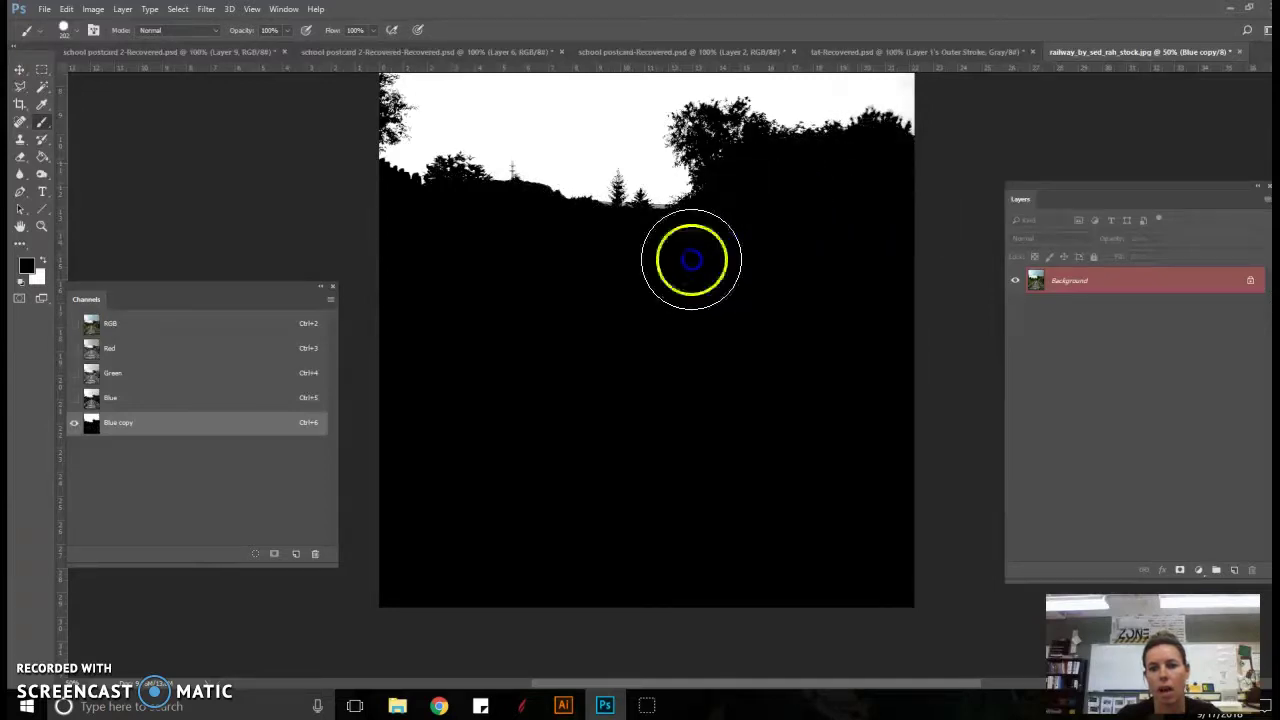
Paint over any remaining light spots below the treeline with black in the Blue copy channel
{"action": "mouse_move", "coordinate": [444, 349]}
{"action": "left_mouse_down"}
{"action": "mouse_move", "coordinate": [402, 237]}
{"action": "mouse_move", "coordinate": [503, 249]}
{"action": "mouse_move", "coordinate": [760, 200]}
{"action": "mouse_move", "coordinate": [749, 180]}
{"action": "mouse_move", "coordinate": [725, 215]}
{"action": "mouse_move", "coordinate": [857, 186]}
{"action": "left_mouse_up"}
{"action": "left_click", "coordinate": [586, 294]}
{"action": "left_click", "coordinate": [617, 443]}
{"action": "left_click", "coordinate": [629, 457]}
{"action": "scroll", "coordinate": [629, 455], "scroll_direction": "up", "scroll_amount": 2}
{"action": "scroll", "coordinate": [629, 455], "scroll_direction": "up", "scroll_amount": 1}
{"action": "left_click", "coordinate": [774, 586]}
{"action": "left_click", "coordinate": [583, 569]}
{"action": "left_click", "coordinate": [753, 491]}
{"action": "left_click", "coordinate": [789, 429]}
{"action": "left_click", "coordinate": [580, 565]}
{"action": "left_click", "coordinate": [685, 591]}
{"action": "left_click", "coordinate": [483, 522]}
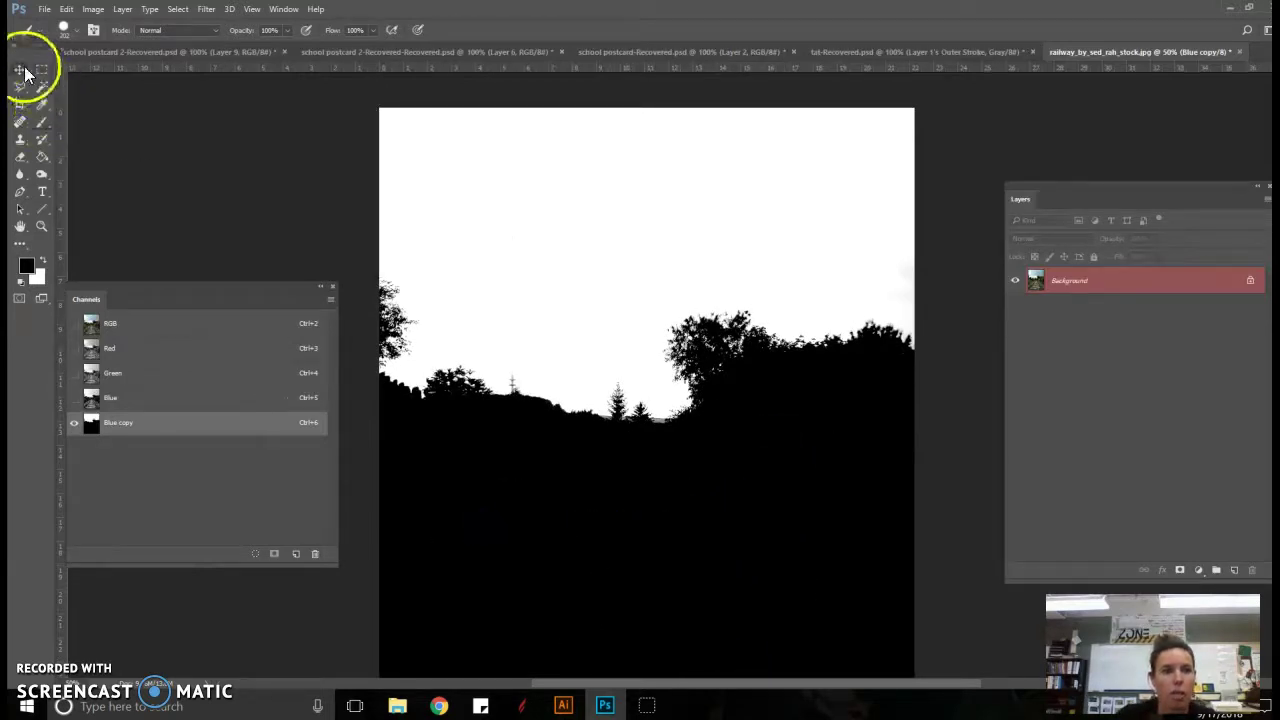
Load the Blue copy channel as a selection, and delete that channel to return to the full-colour image
{"action": "left_click", "coordinate": [21, 70]}
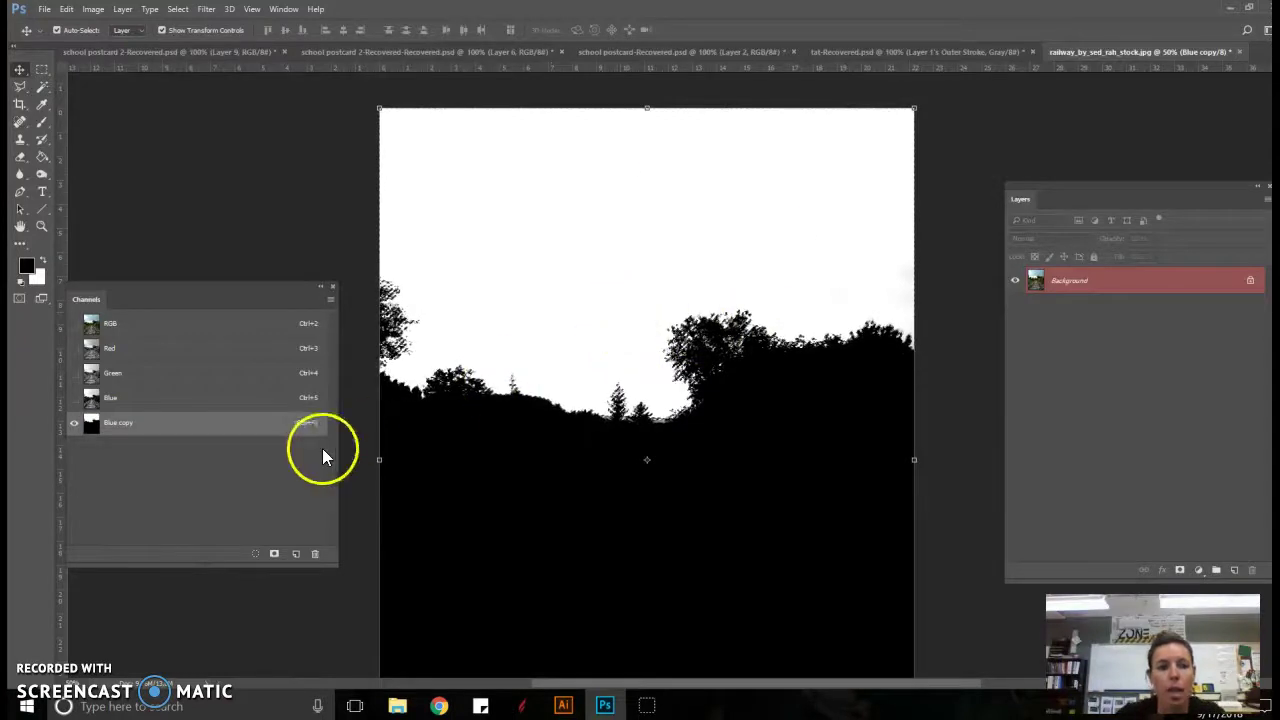
{"action": "left_click_drag", "start_coordinate": [243, 425], "coordinate": [319, 559]}
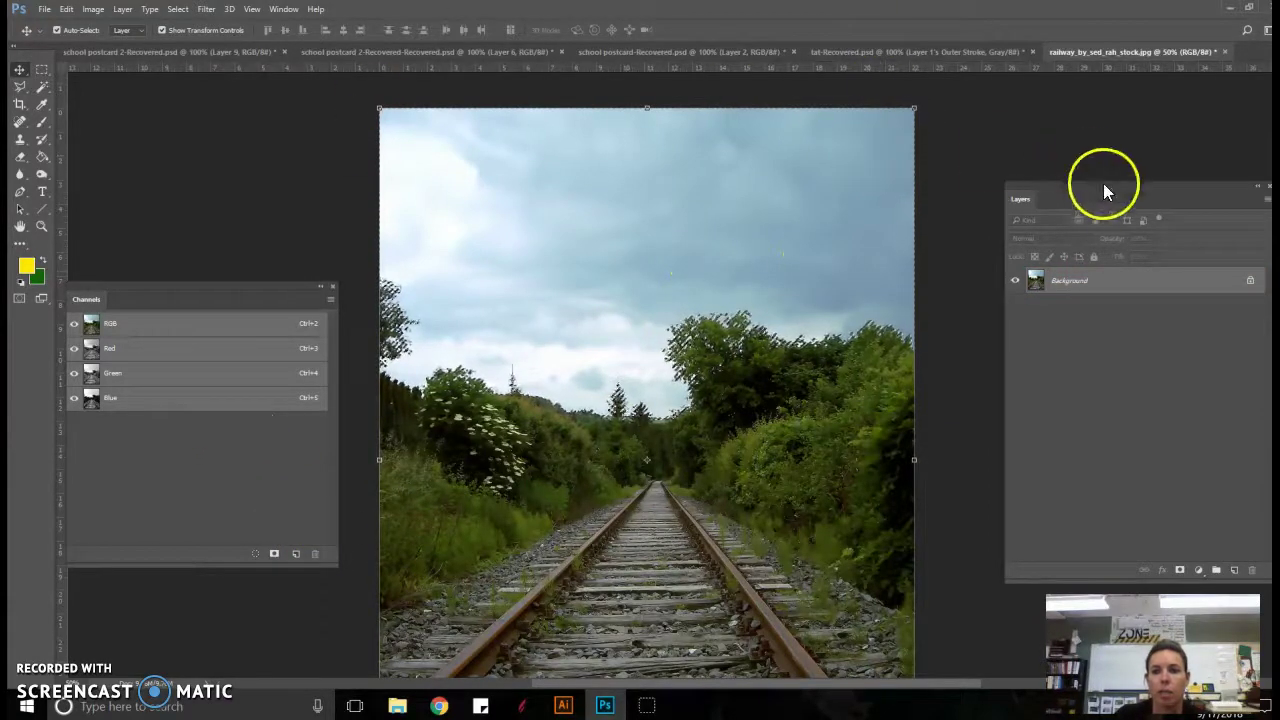
{"action": "left_click_drag", "start_coordinate": [1100, 192], "coordinate": [1047, 133]}
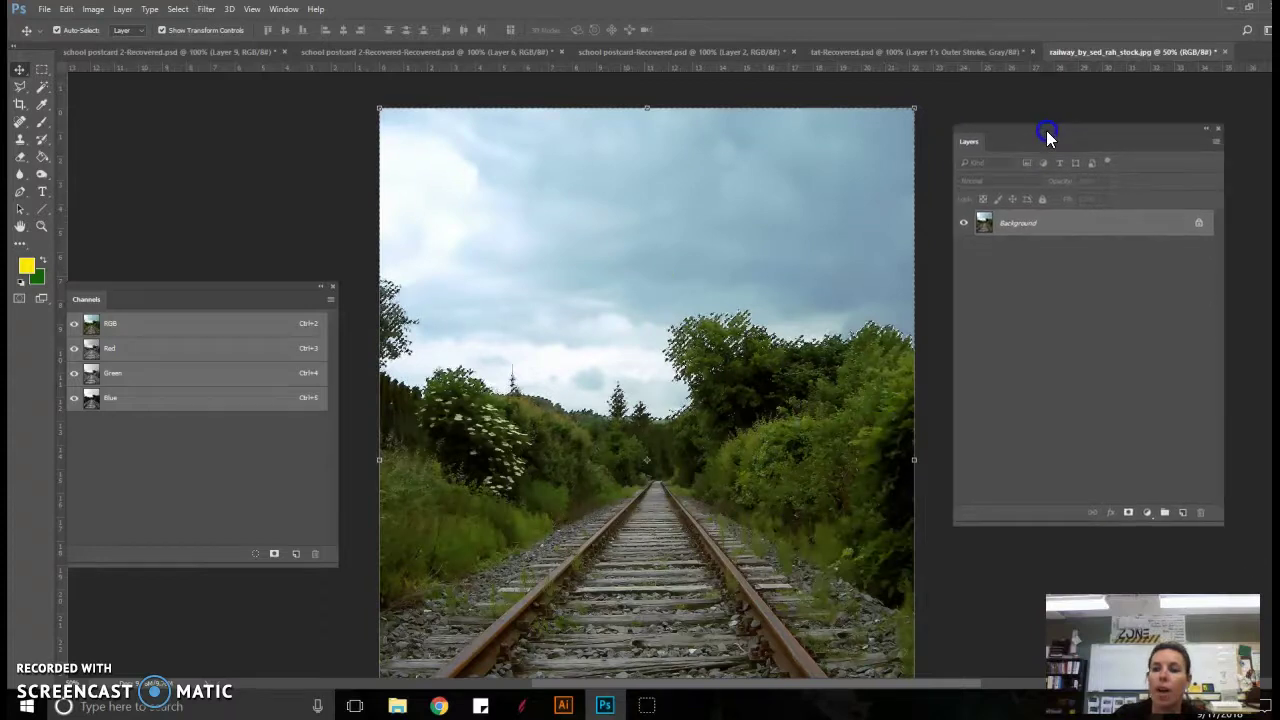
{"action": "left_click", "coordinate": [1128, 513]}
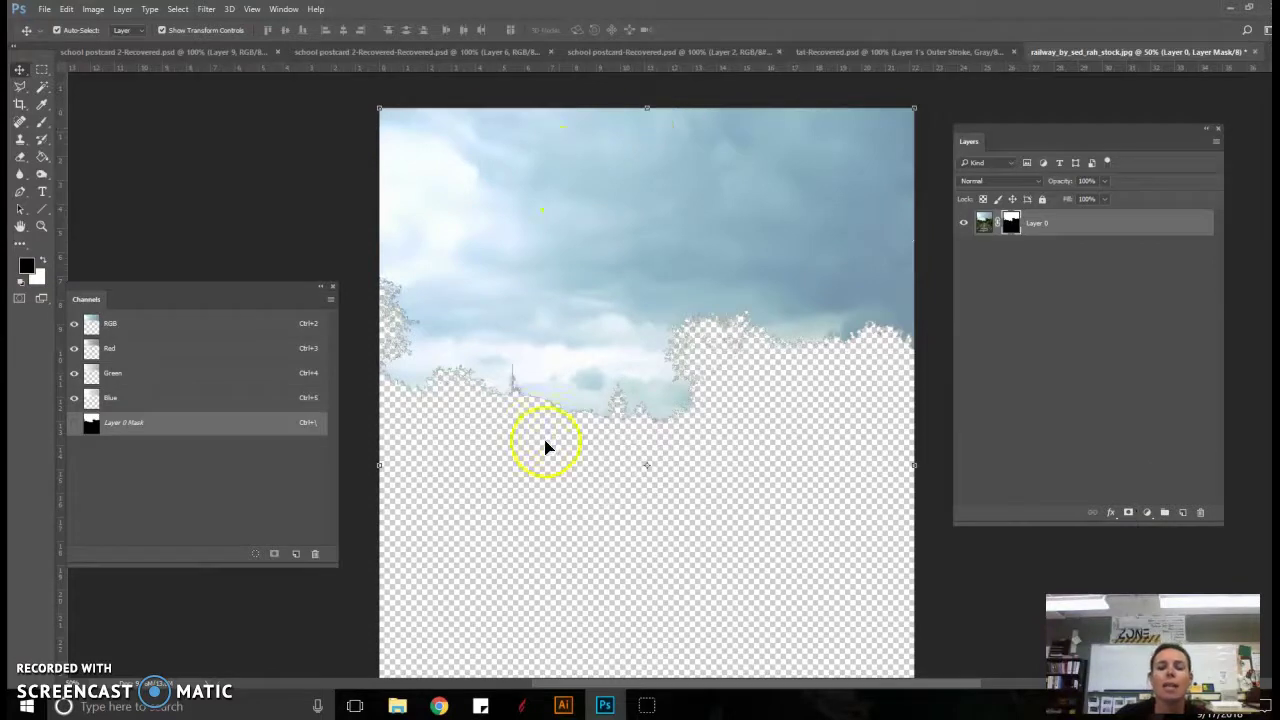
{"action": "left_click", "coordinate": [66, 9]}
{"action": "left_click", "coordinate": [100, 20]}
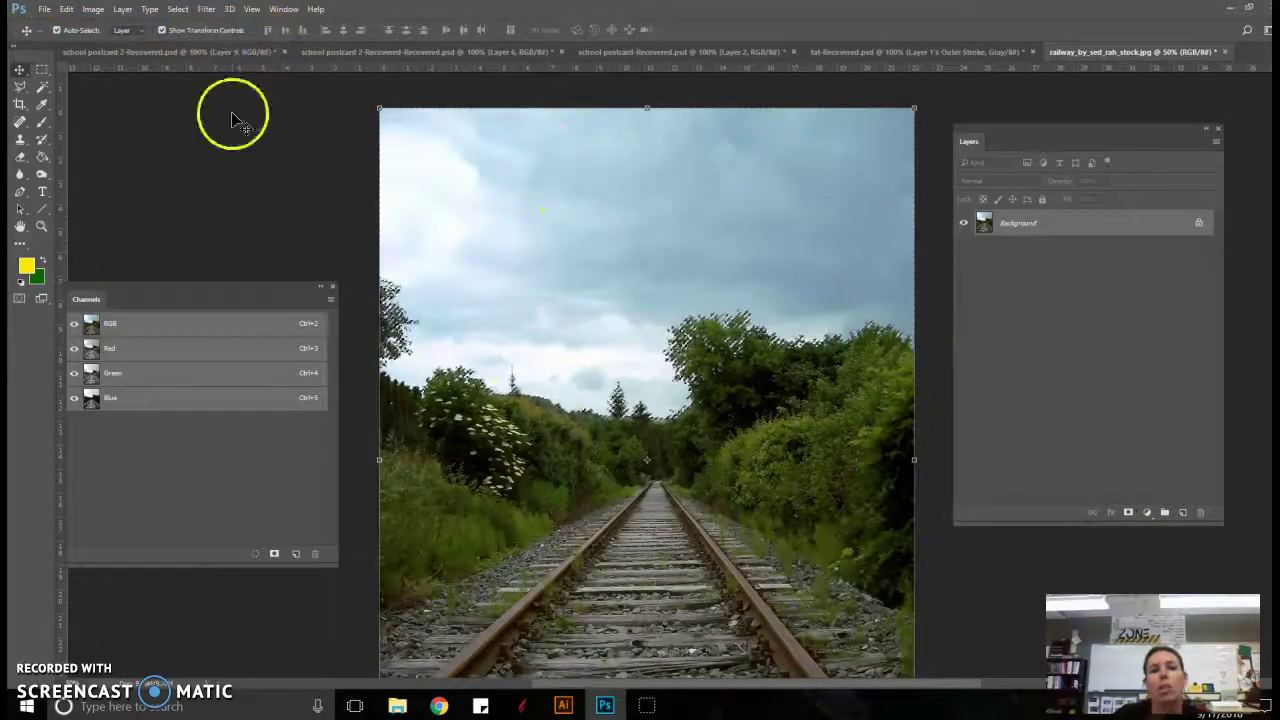
Invert the selection and add it as a layer mask on the railway photo, hiding the sky
{"action": "left_click", "coordinate": [182, 10]}
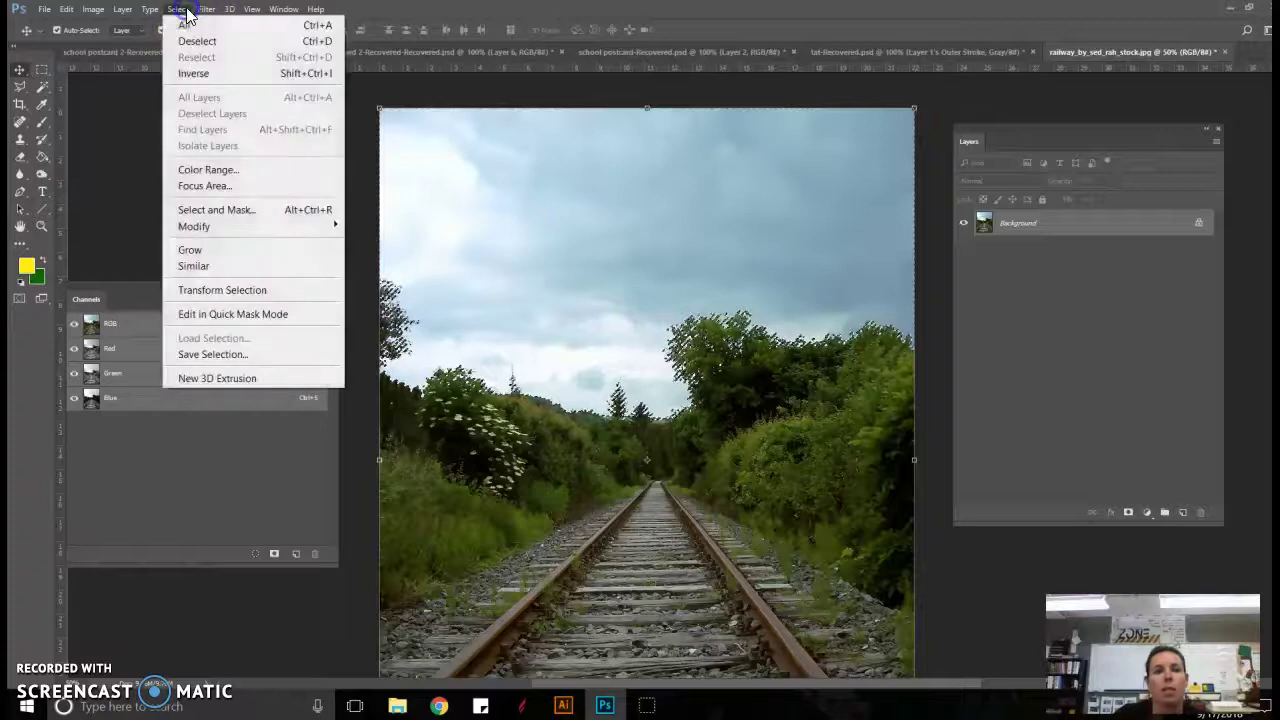
{"action": "left_click", "coordinate": [188, 72]}
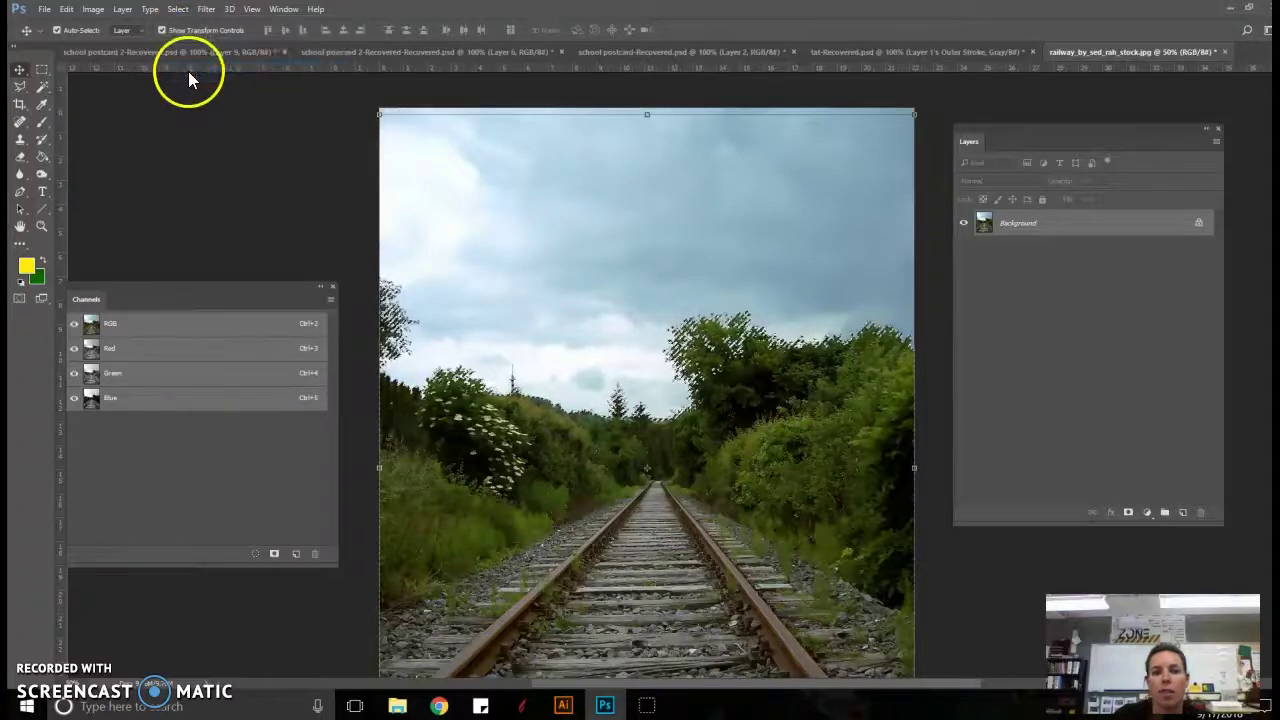
{"action": "left_click", "coordinate": [1130, 513]}
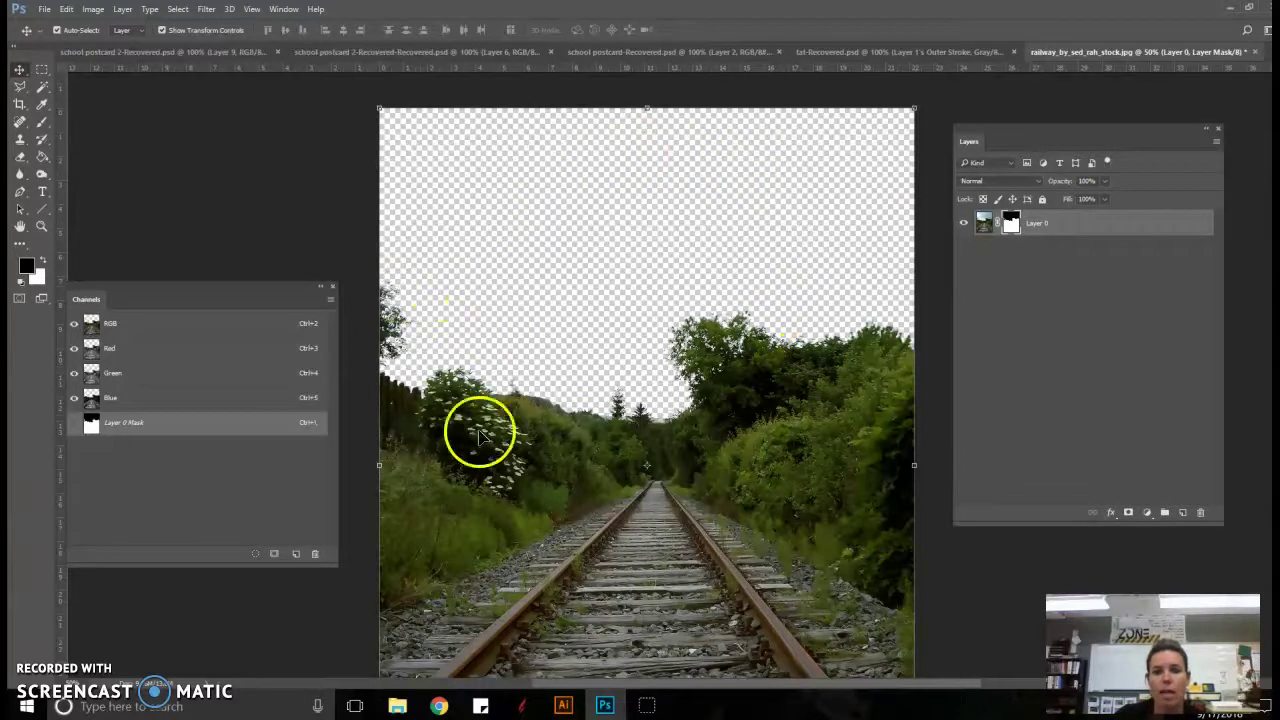
{"action": "scroll", "coordinate": [644, 460], "scroll_direction": "down", "scroll_amount": 2}
{"action": "scroll", "coordinate": [645, 463], "scroll_direction": "down", "scroll_amount": 3}
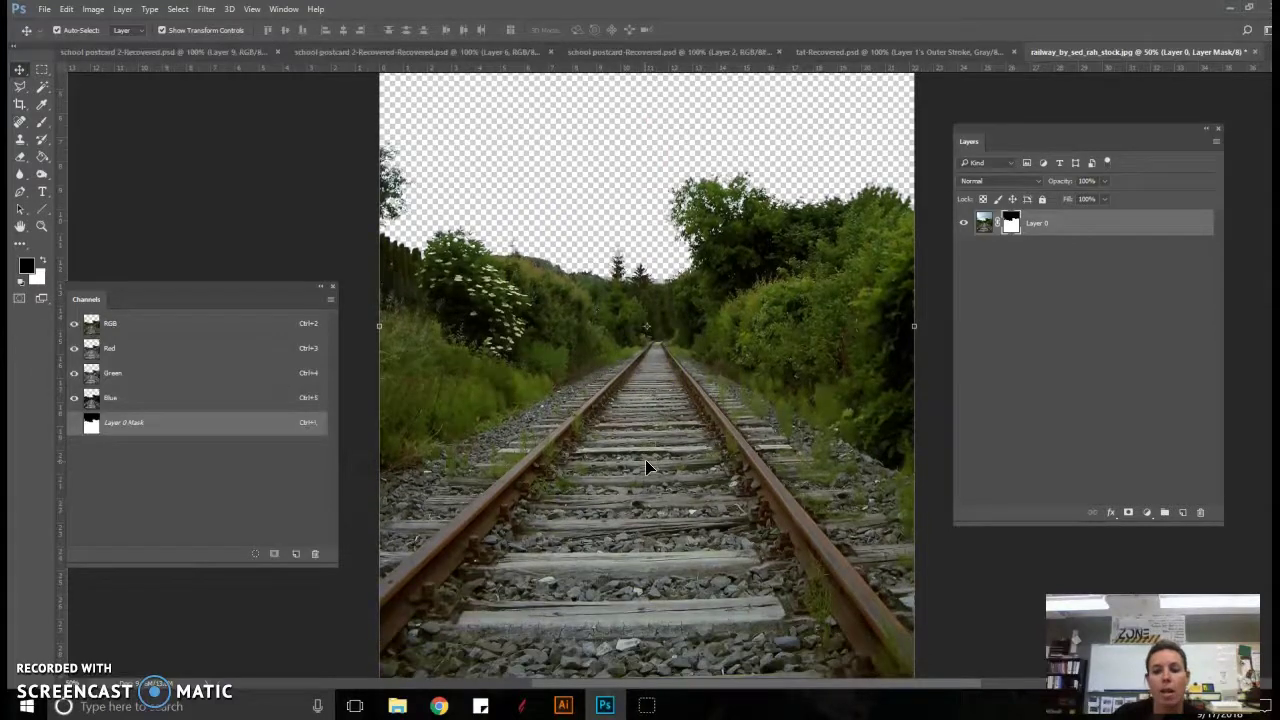
{"action": "scroll", "coordinate": [645, 460], "scroll_direction": "up", "scroll_amount": 2}
{"action": "scroll", "coordinate": [647, 465], "scroll_direction": "up", "scroll_amount": 2}
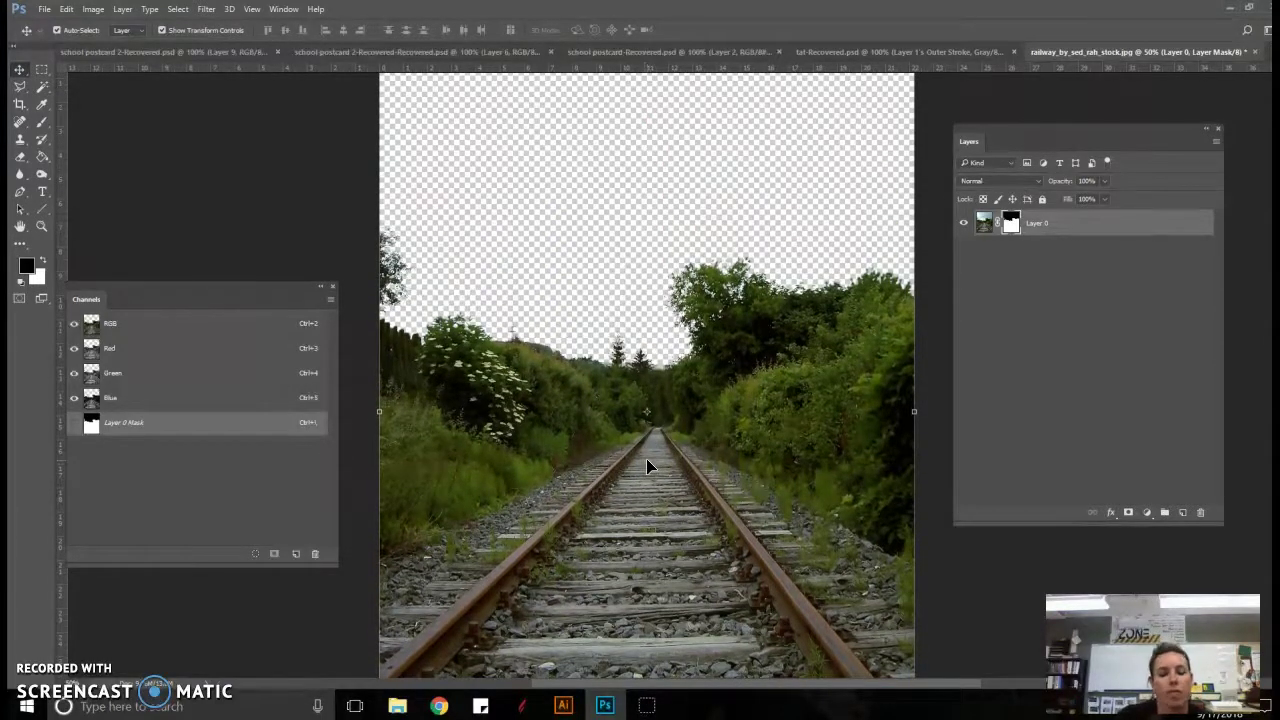
Switch to File Explorer, open the recent file railroad sky1 in Photos, and copy the image
{"action": "left_click", "coordinate": [397, 706]}
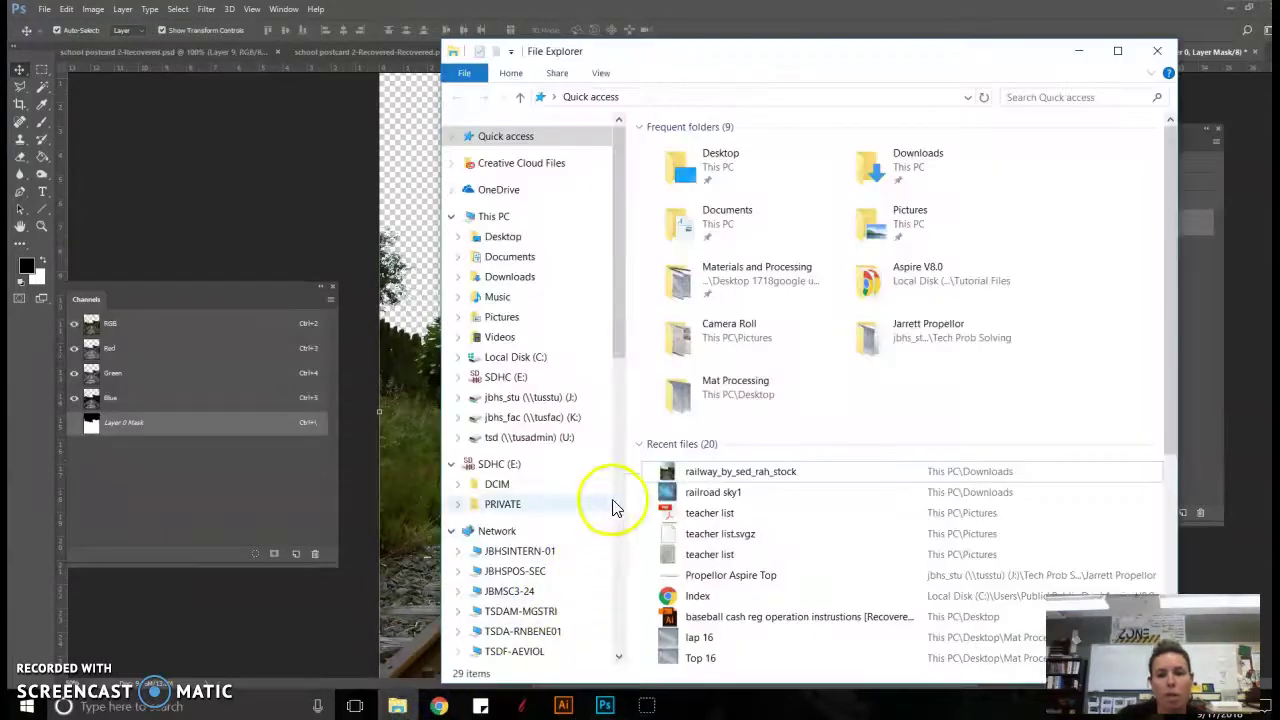
{"action": "double_click", "coordinate": [728, 493]}
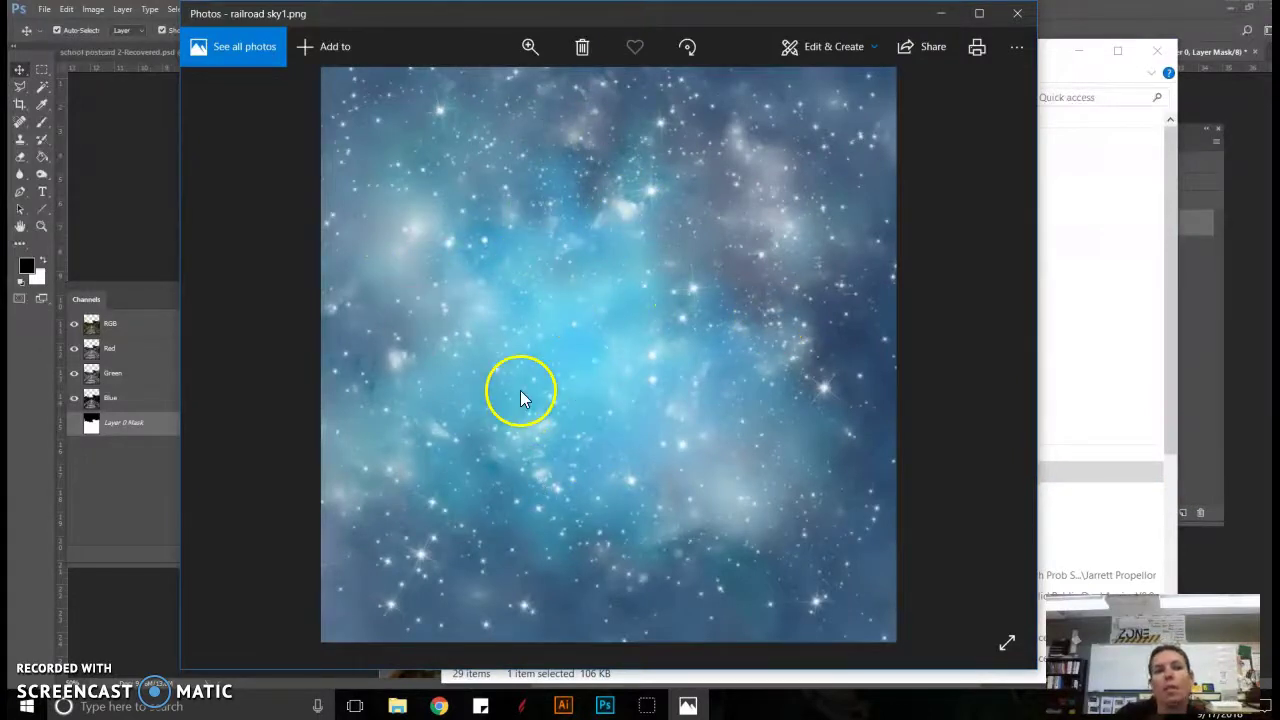
{"action": "right_click", "coordinate": [540, 320]}
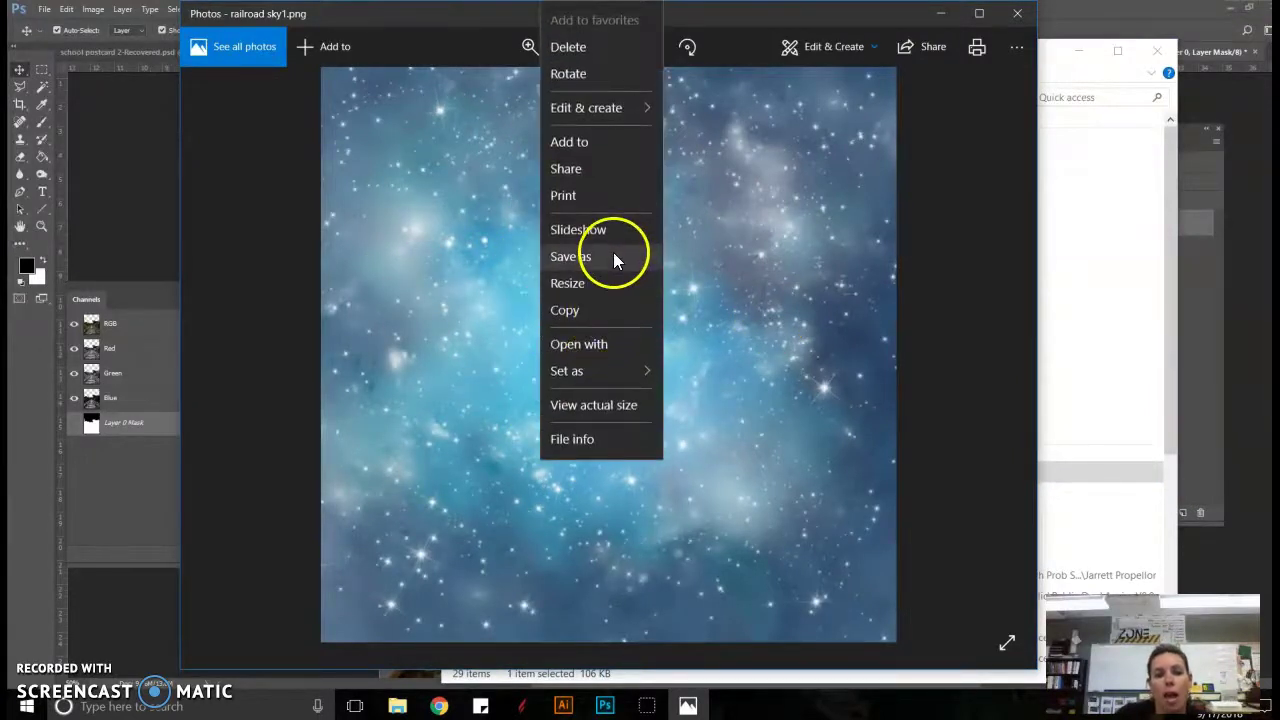
{"action": "left_click", "coordinate": [571, 302]}
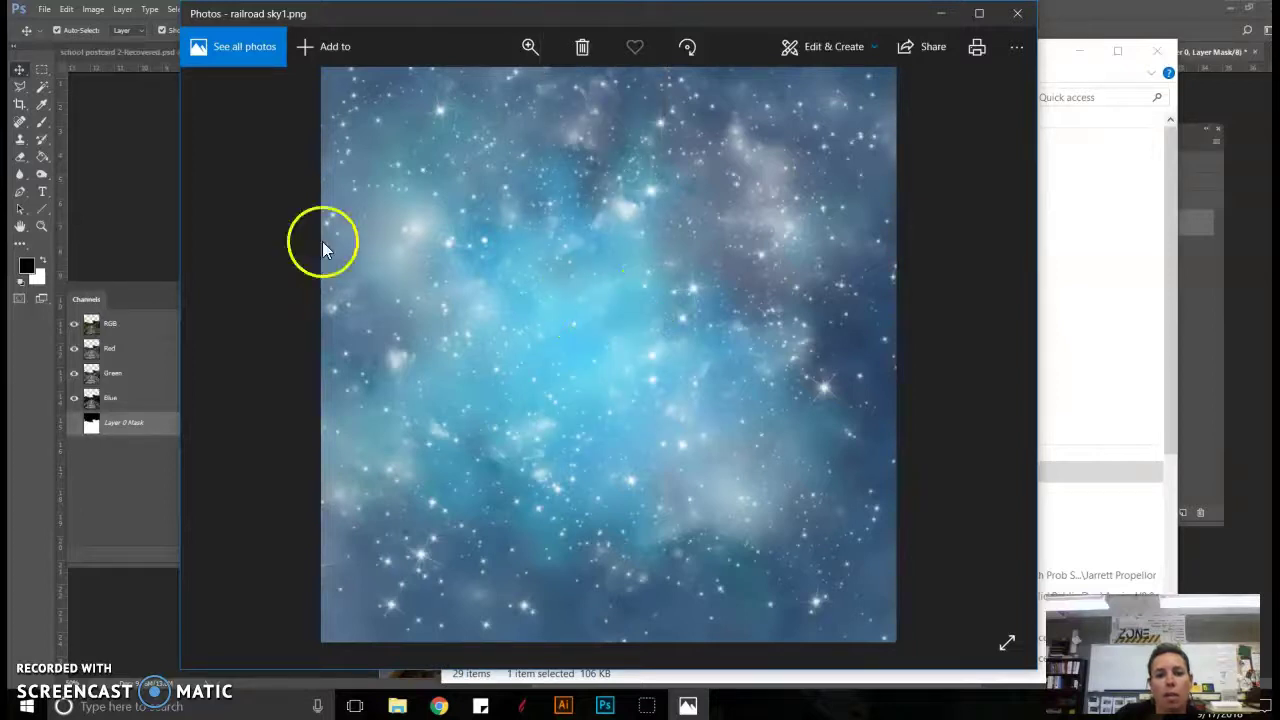
Switch back to Photoshop, paste the starry sky as a new layer, and move it to the canvas's upper-left corner
{"action": "left_click", "coordinate": [163, 180]}
{"action": "left_click", "coordinate": [66, 9]}
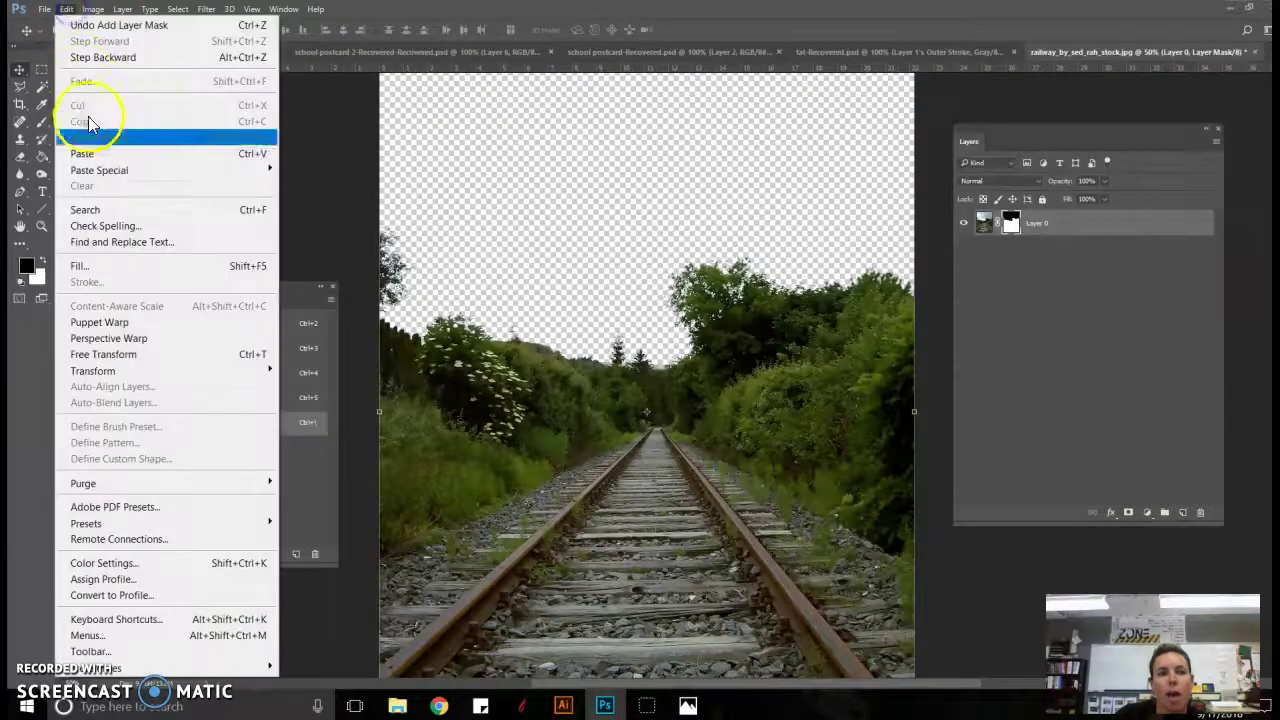
{"action": "left_click", "coordinate": [88, 153]}
{"action": "scroll", "coordinate": [685, 462], "scroll_direction": "up", "scroll_amount": 3}
{"action": "left_click_drag", "start_coordinate": [689, 484], "coordinate": [560, 314]}
Scale the starry sky proportionally to about 182% so it spans the full canvas width, and apply the transformation
{"action": "left_click_drag", "start_coordinate": [660, 470], "coordinate": [855, 660]}
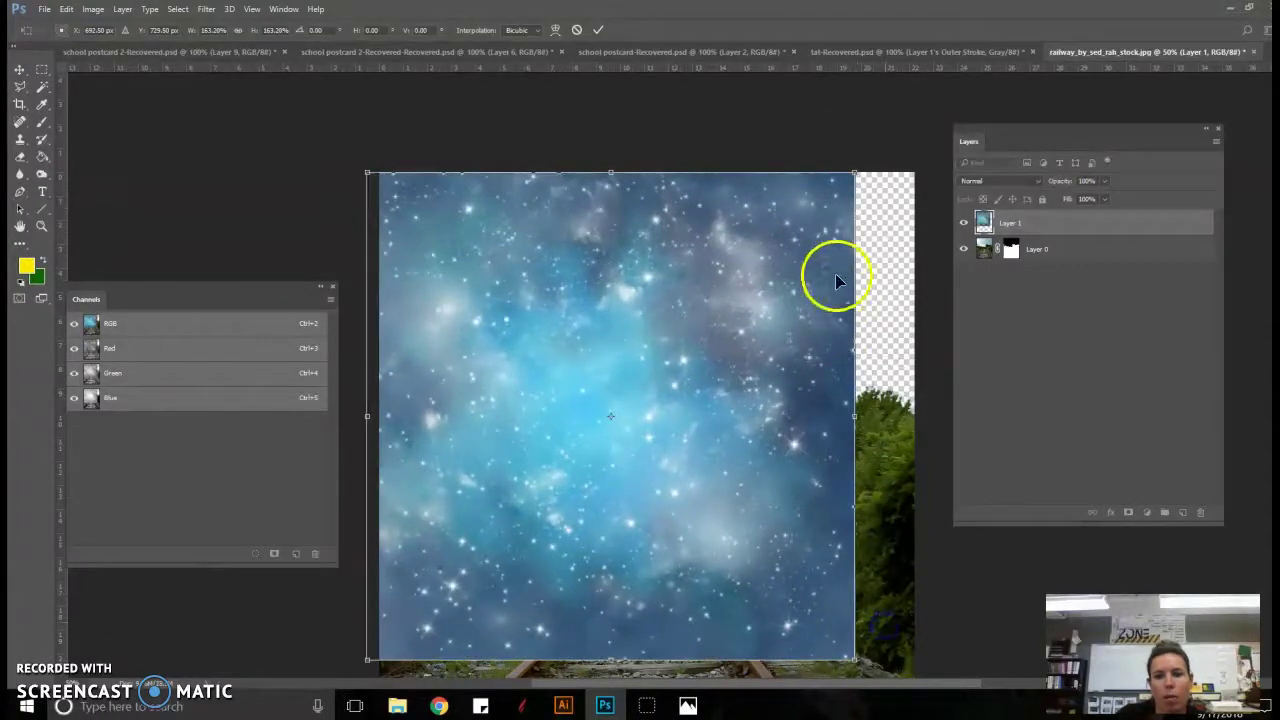
{"action": "left_click_drag", "start_coordinate": [856, 174], "coordinate": [884, 145]}
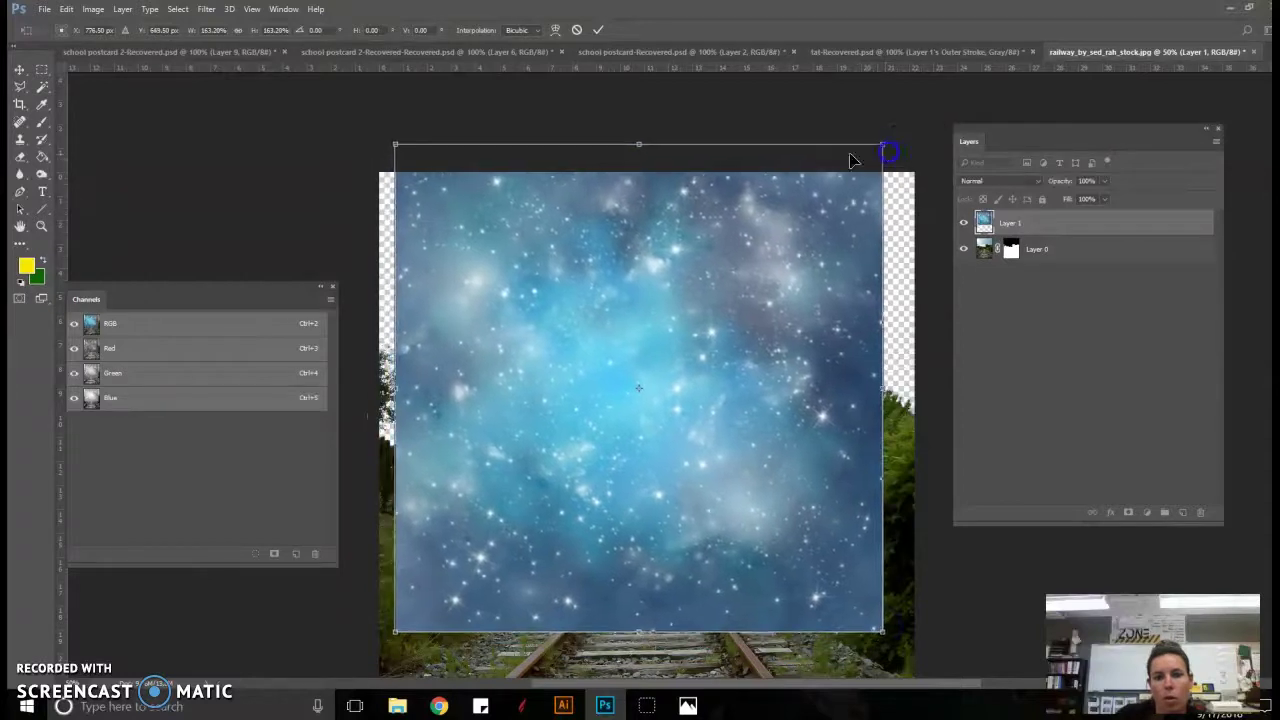
{"action": "left_click_drag", "start_coordinate": [393, 143], "coordinate": [371, 122]}
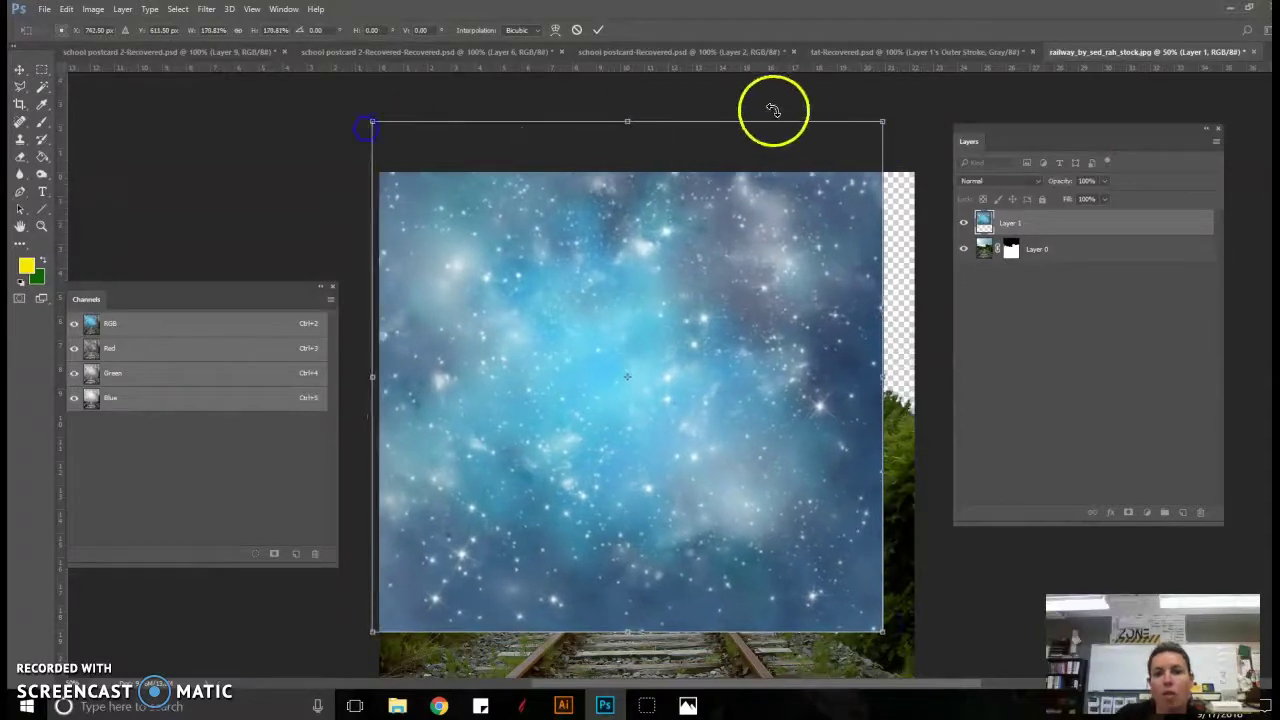
{"action": "left_click_drag", "start_coordinate": [882, 121], "coordinate": [922, 99]}
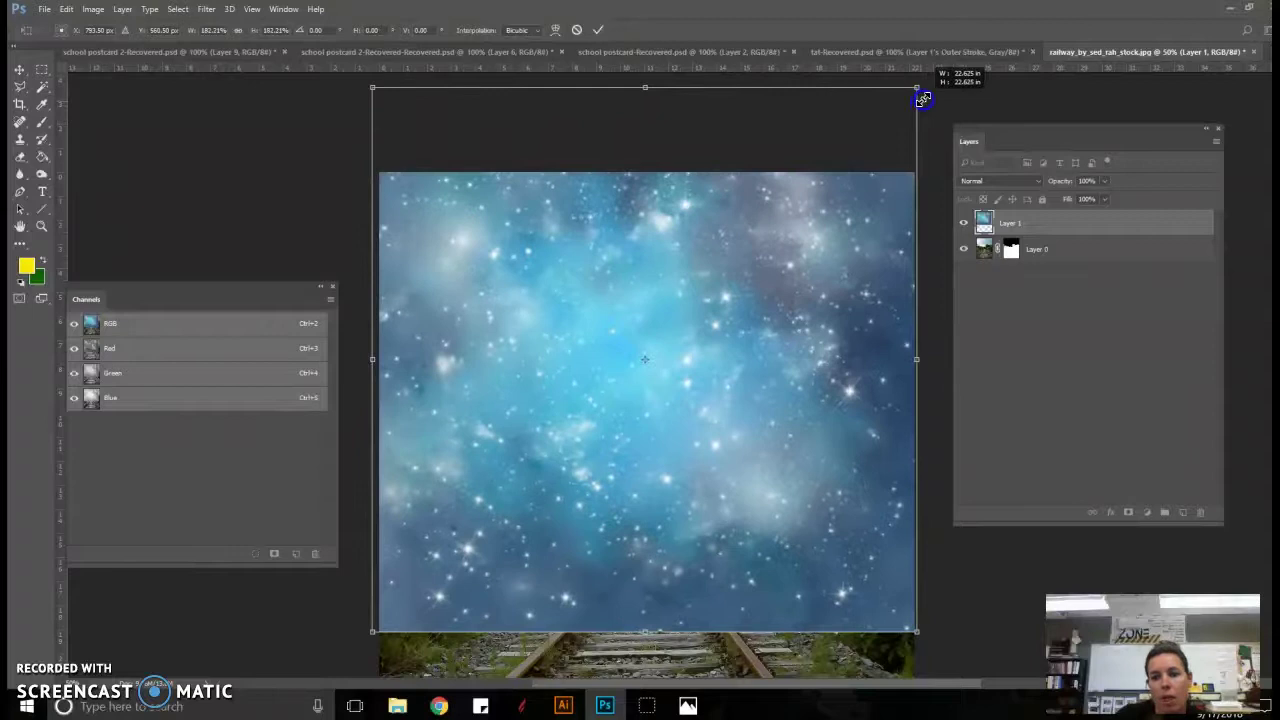
{"action": "left_click", "coordinate": [19, 69]}
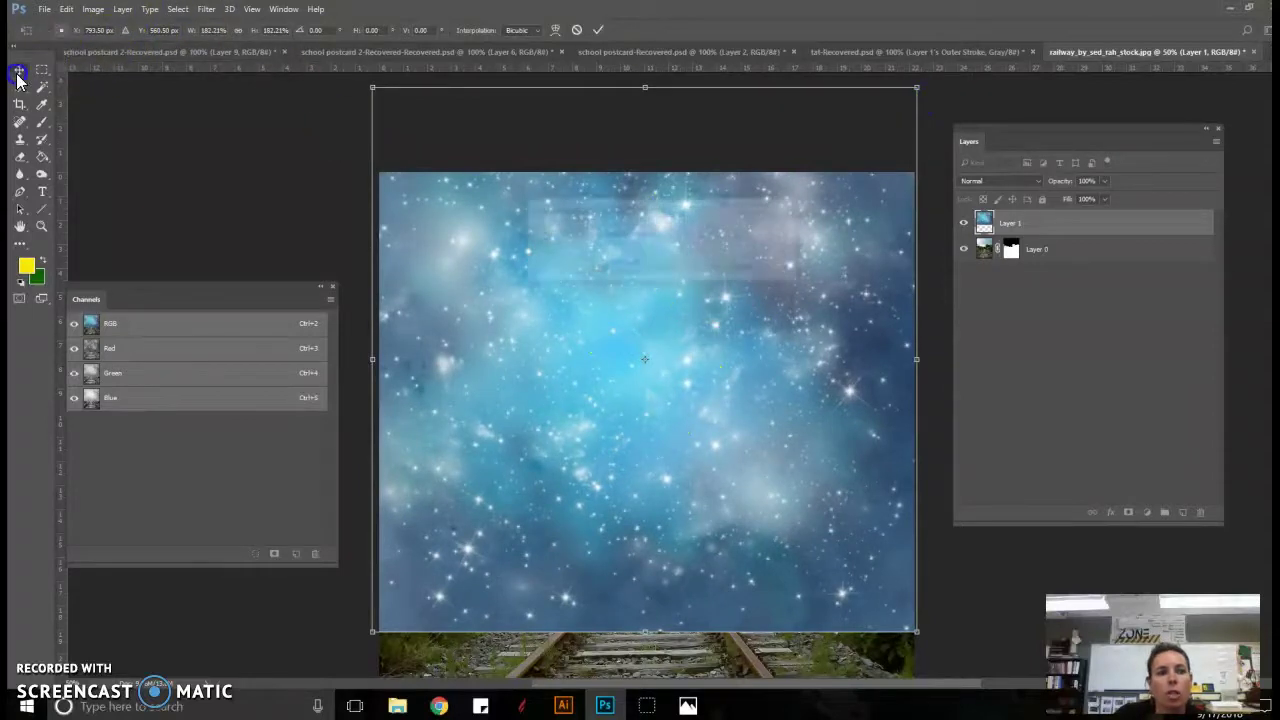
{"action": "left_click", "coordinate": [623, 270]}
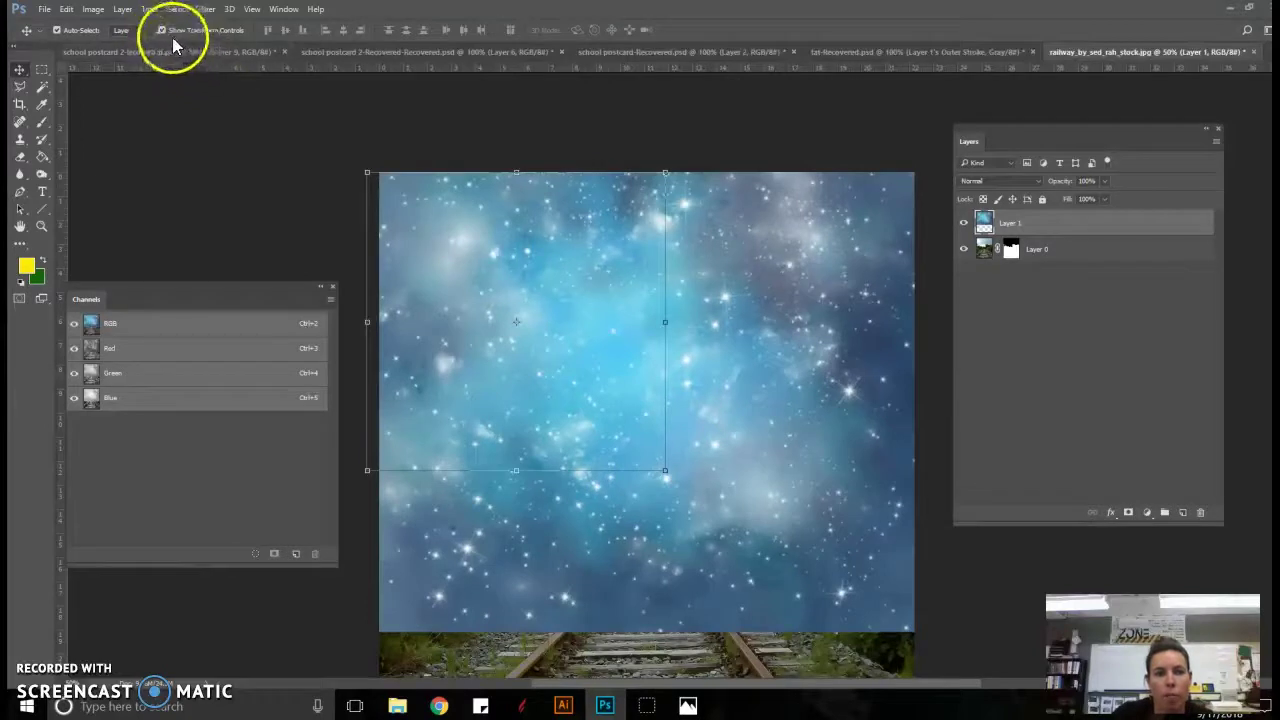
{"action": "left_click", "coordinate": [684, 321]}
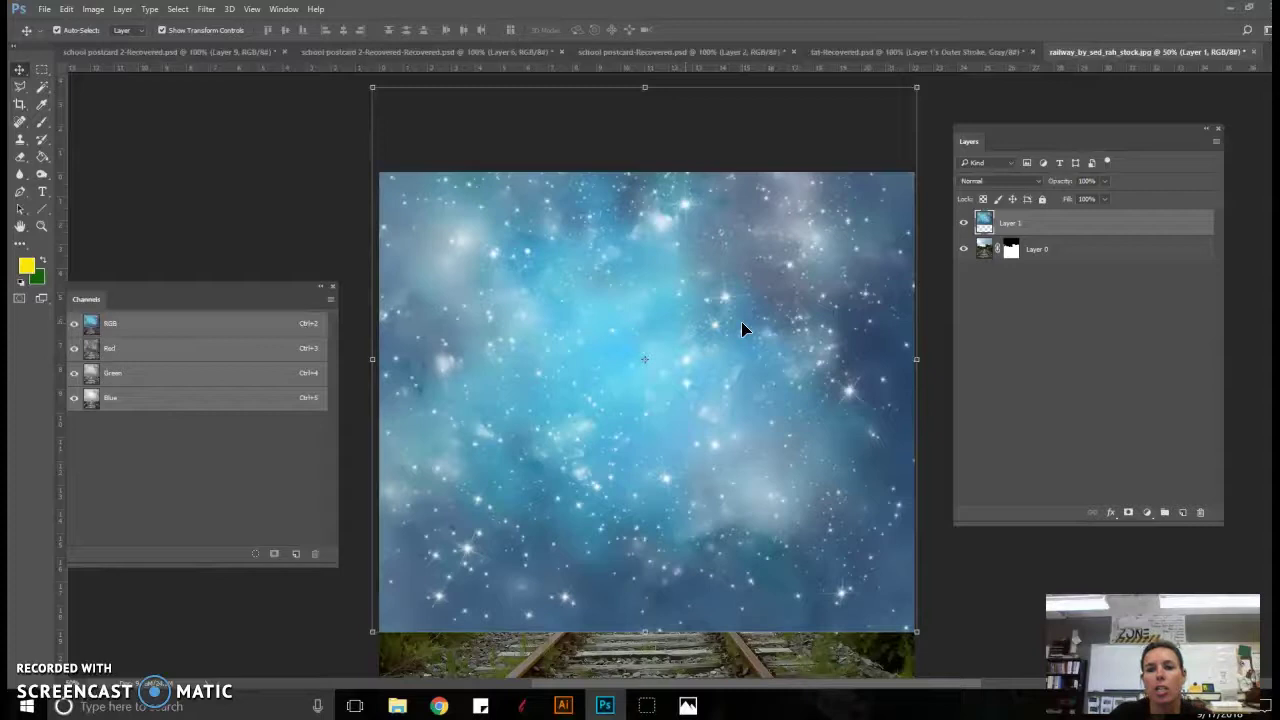
{"action": "left_click", "coordinate": [670, 160]}
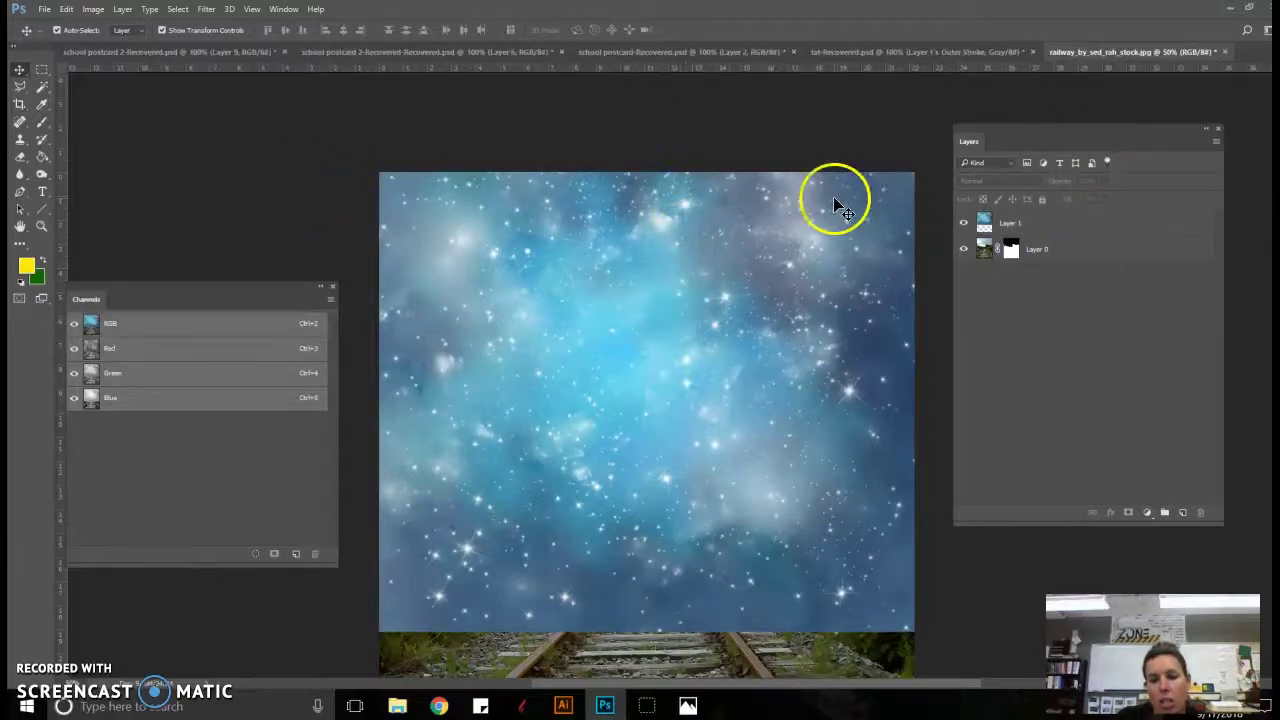
Place the starry sky layer beneath the masked railway layer, and leave both layers deselected
{"action": "scroll", "coordinate": [835, 196], "scroll_direction": "down", "scroll_amount": 5}
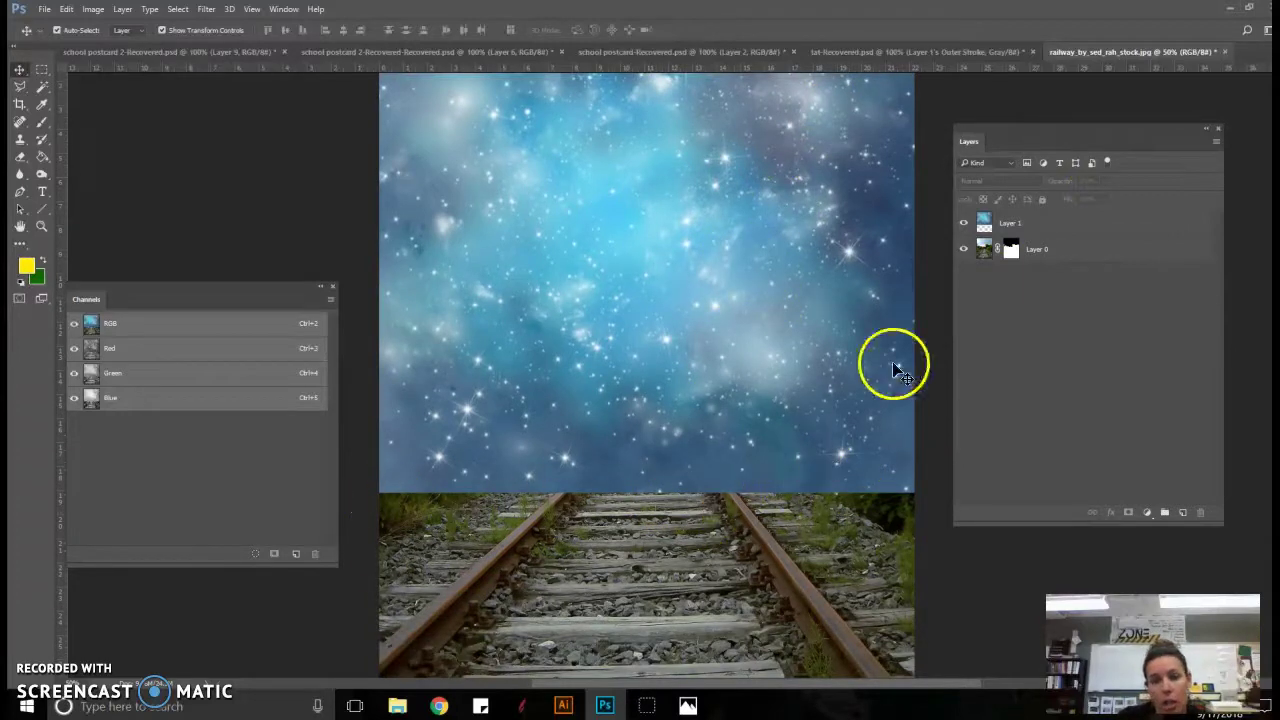
{"action": "mouse_move", "coordinate": [1027, 243]}
{"action": "left_mouse_down"}
{"action": "mouse_move", "coordinate": [1043, 223]}
{"action": "mouse_move", "coordinate": [1040, 264]}
{"action": "left_mouse_up"}
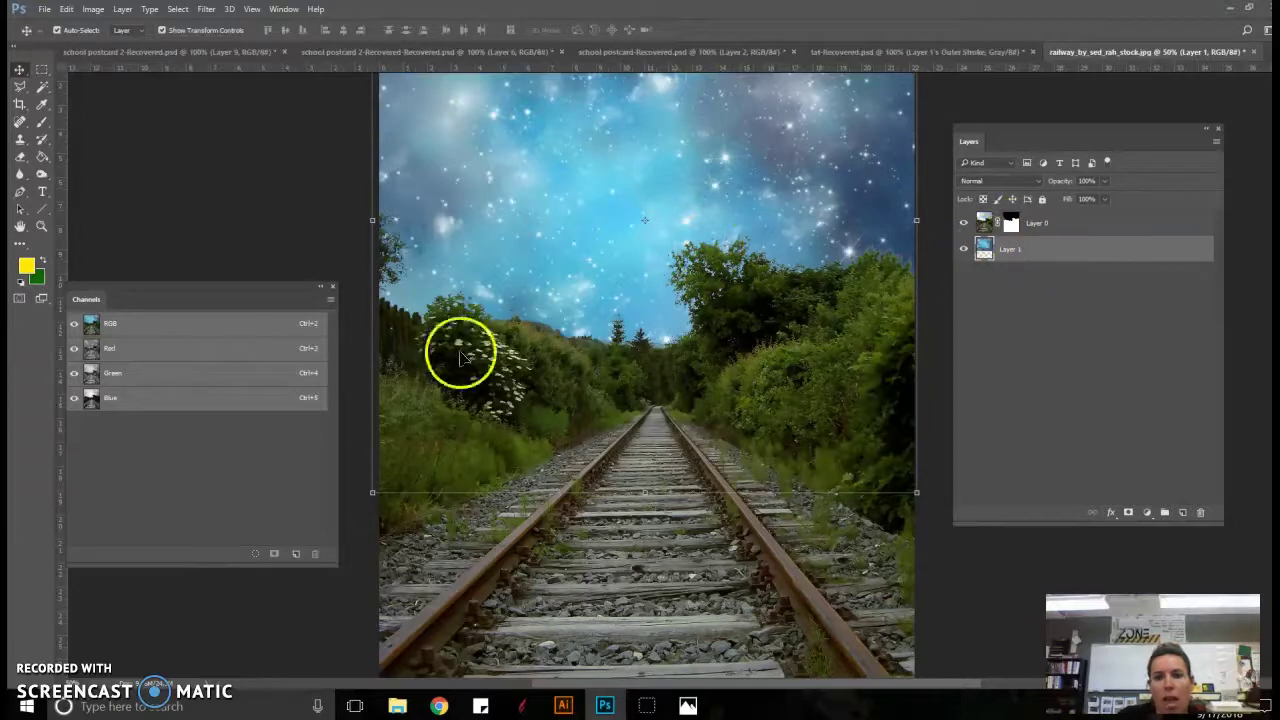
{"action": "left_click_drag", "start_coordinate": [765, 305], "coordinate": [768, 352]}
{"action": "scroll", "coordinate": [760, 348], "scroll_direction": "up", "scroll_amount": 2}
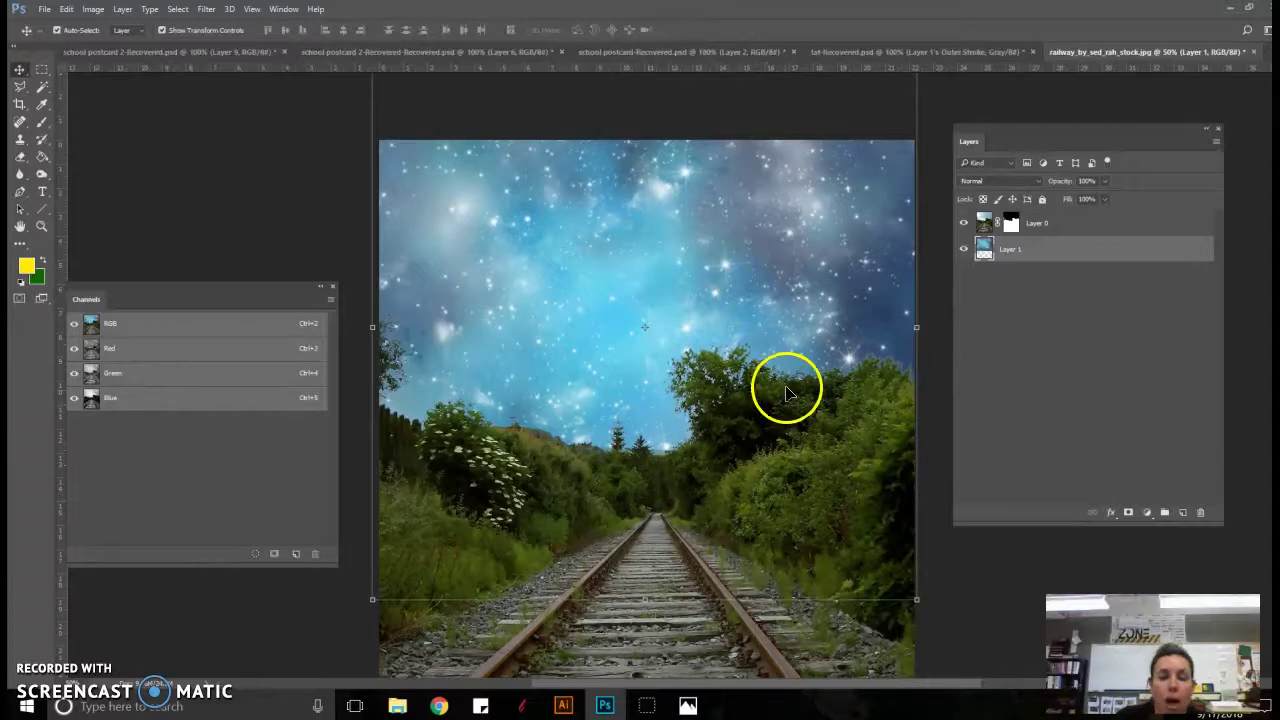
{"action": "left_click", "coordinate": [334, 157]}
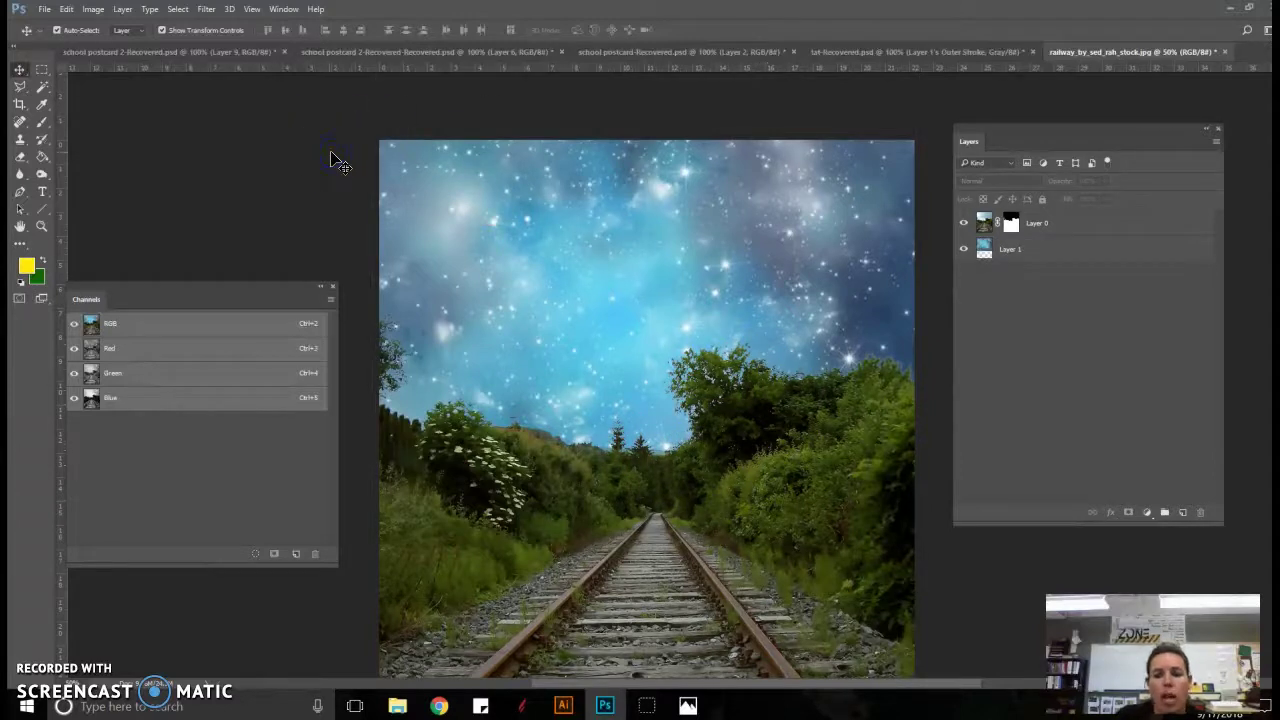